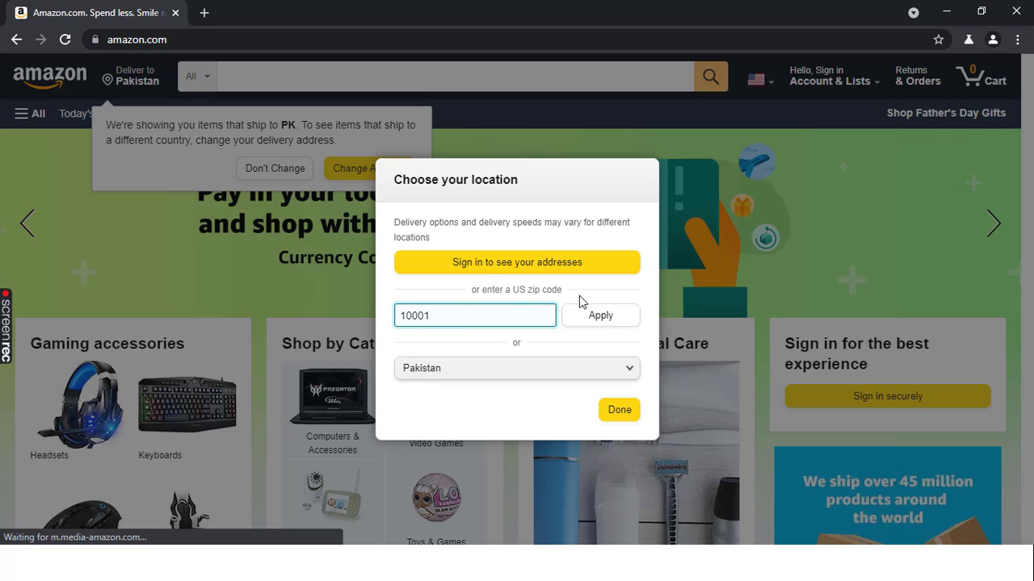
# Apply US zip code 10001 as the delivery location and continue to the store.
pyautogui.click(607, 318)
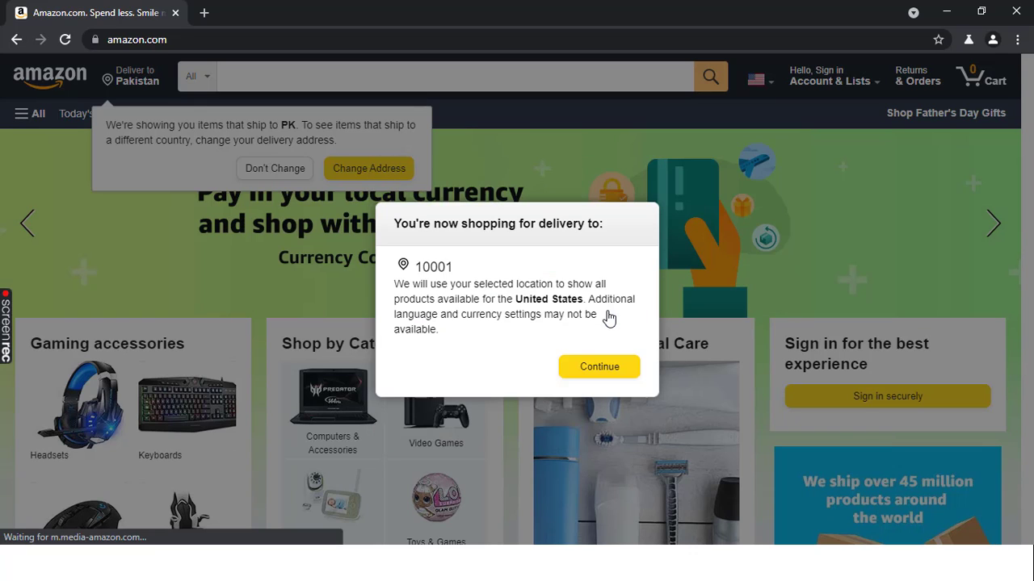
pyautogui.click(595, 366)
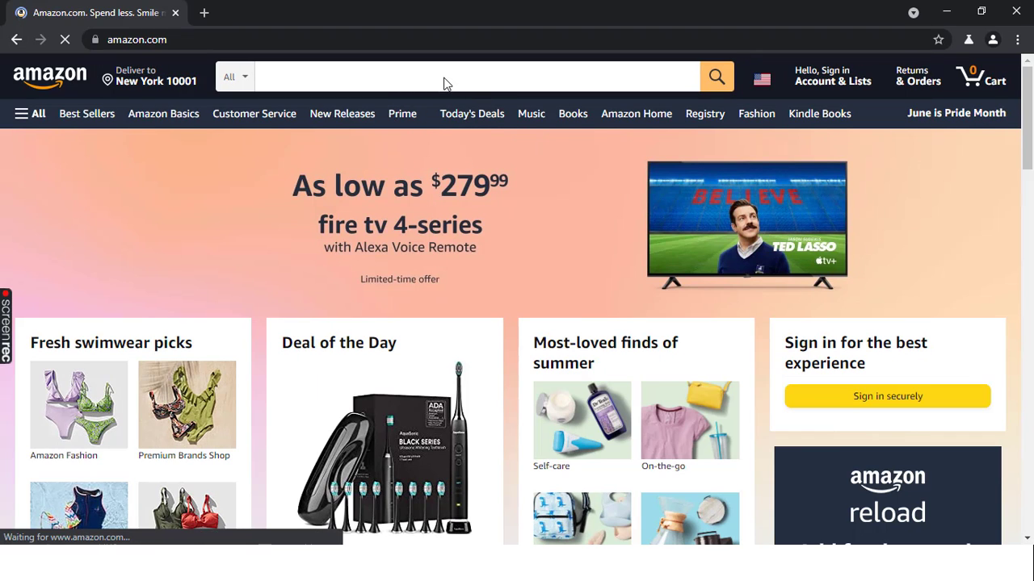
# Search all departments for "coffe" and look through the product listings.
pyautogui.click(443, 84)
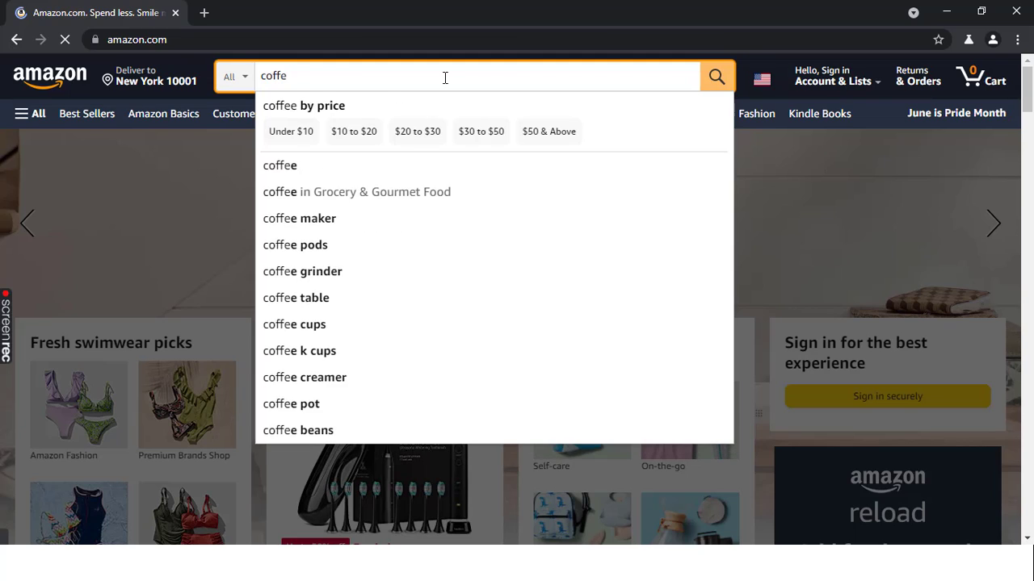
pyautogui.click(301, 166)
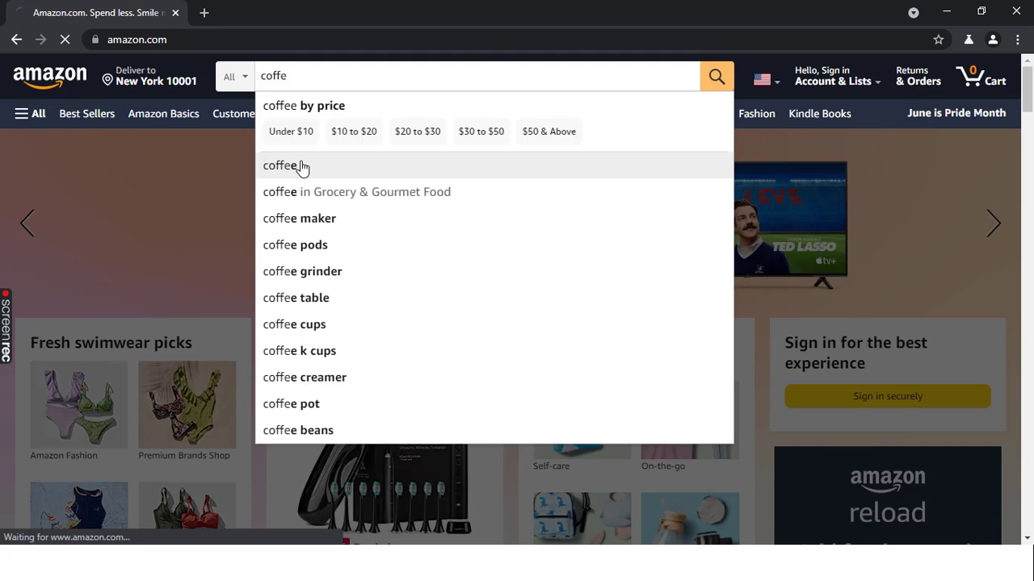
pyautogui.click(714, 80)
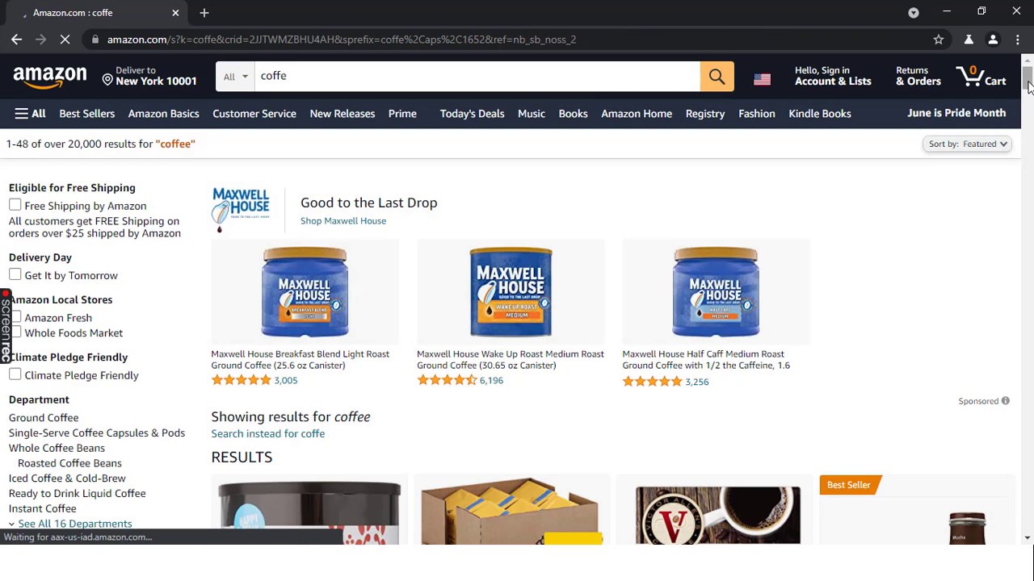
pyautogui.moveTo(1028, 85); pyautogui.dragTo(1018, 112)
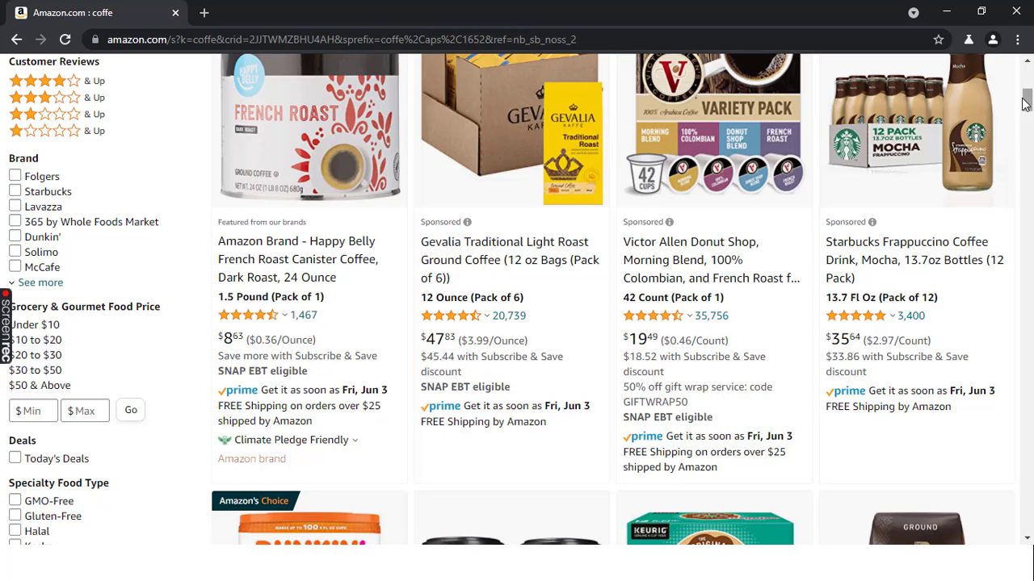
pyautogui.moveTo(1026, 109); pyautogui.dragTo(1006, 140)
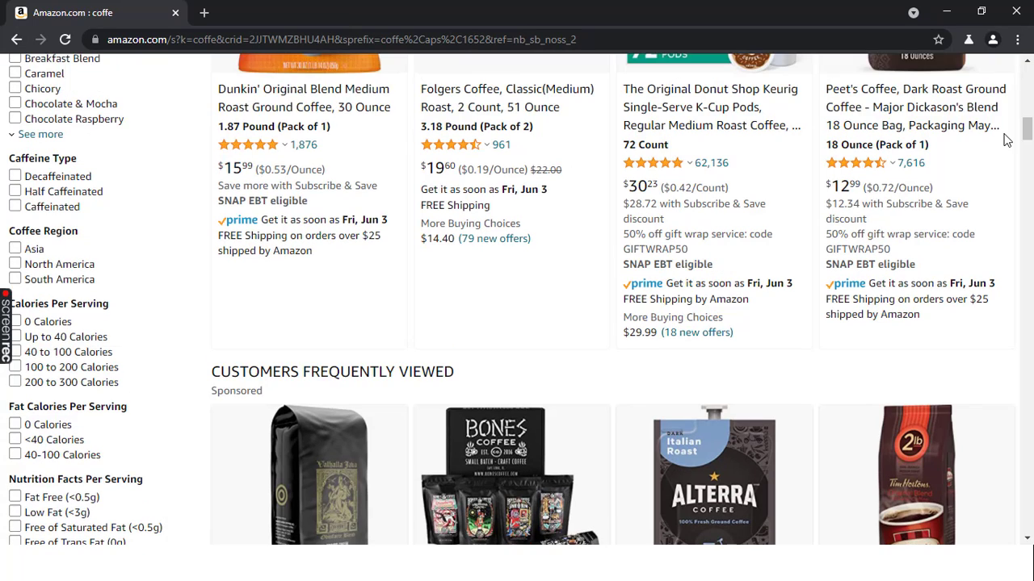
# Try to open Google in a new browser tab.
pyautogui.click(204, 14)
pyautogui.write('g')
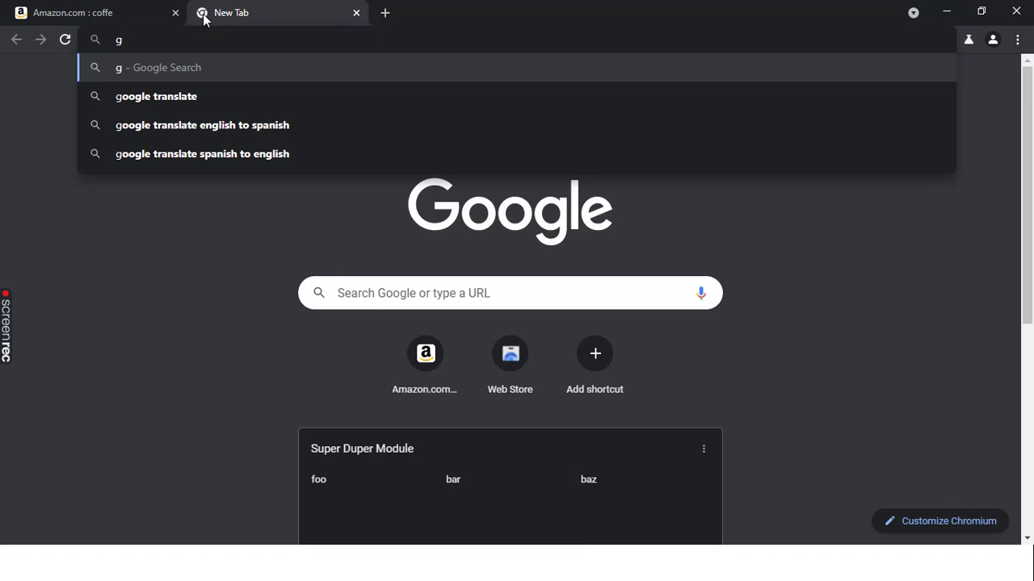
pyautogui.write('oog')
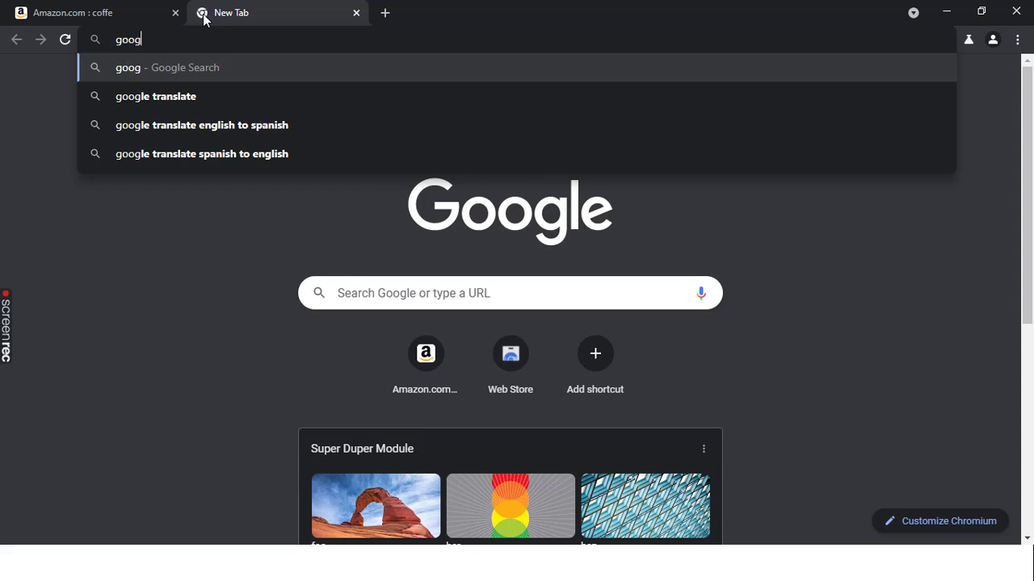
pyautogui.write('l')
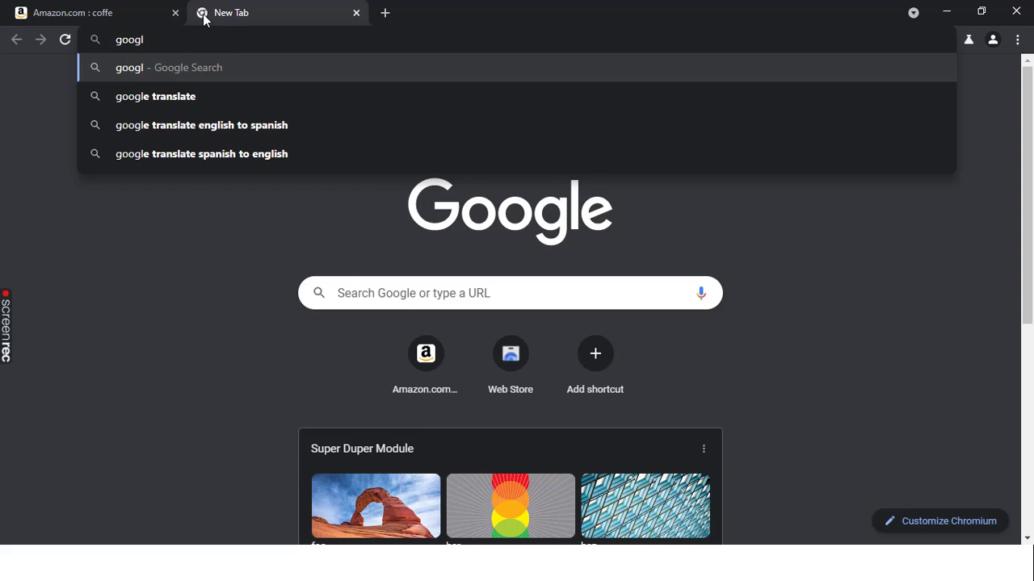
pyautogui.write('e')
pyautogui.press('Return')
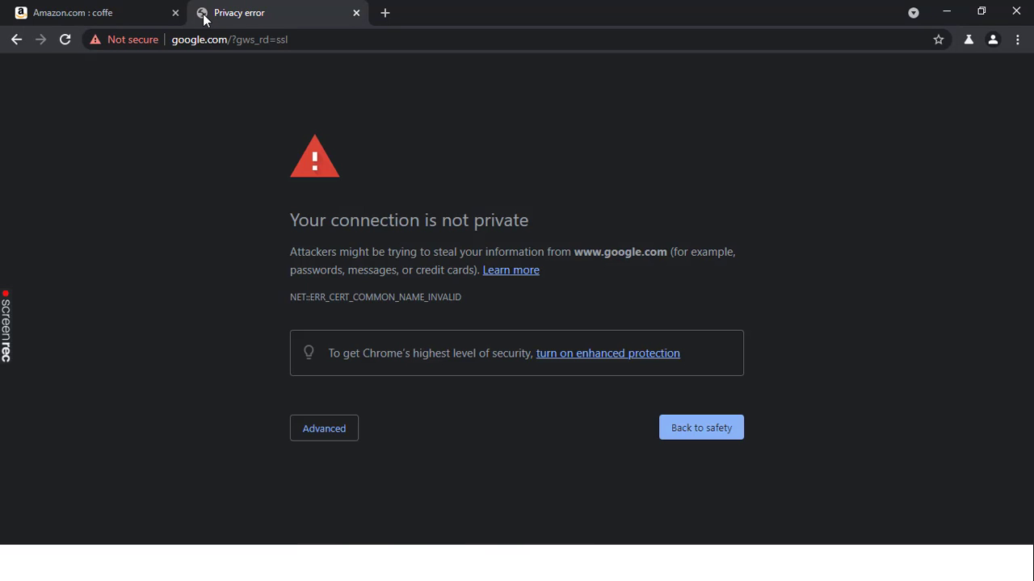
# Switch to Google Chrome, where Amazon is already open, and view the installed extensions.
pyautogui.press('super')
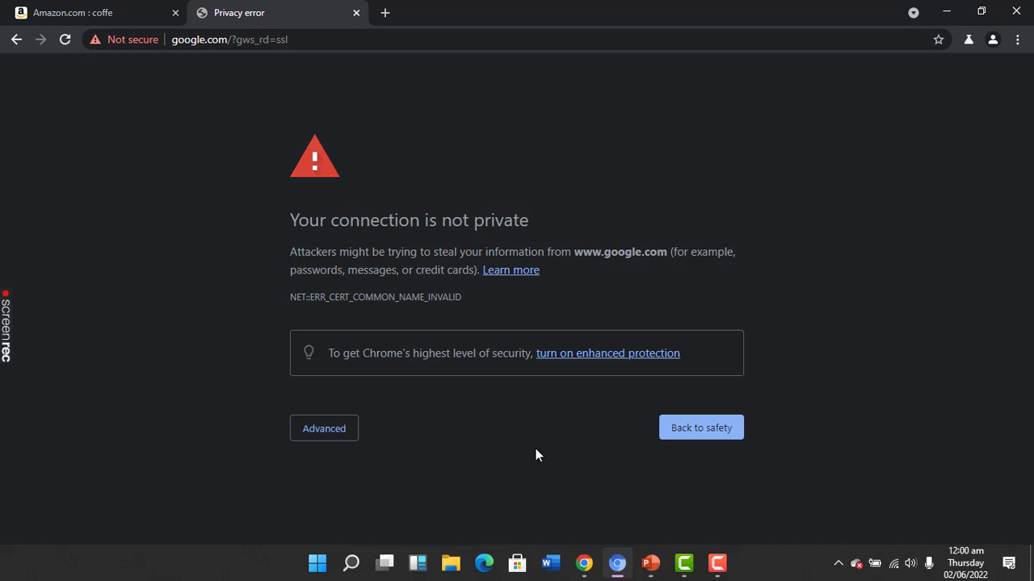
pyautogui.click(584, 565)
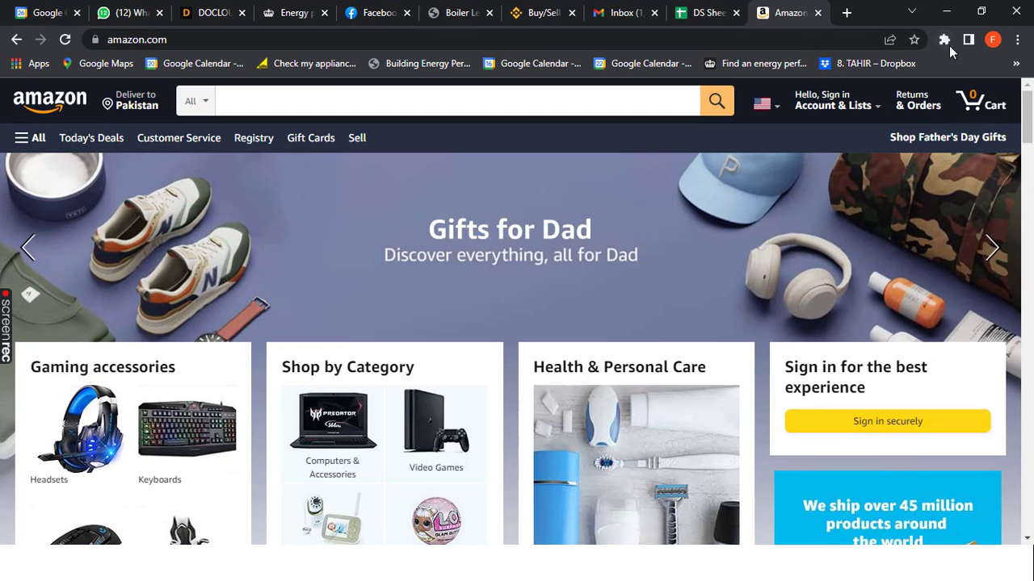
pyautogui.click(944, 40)
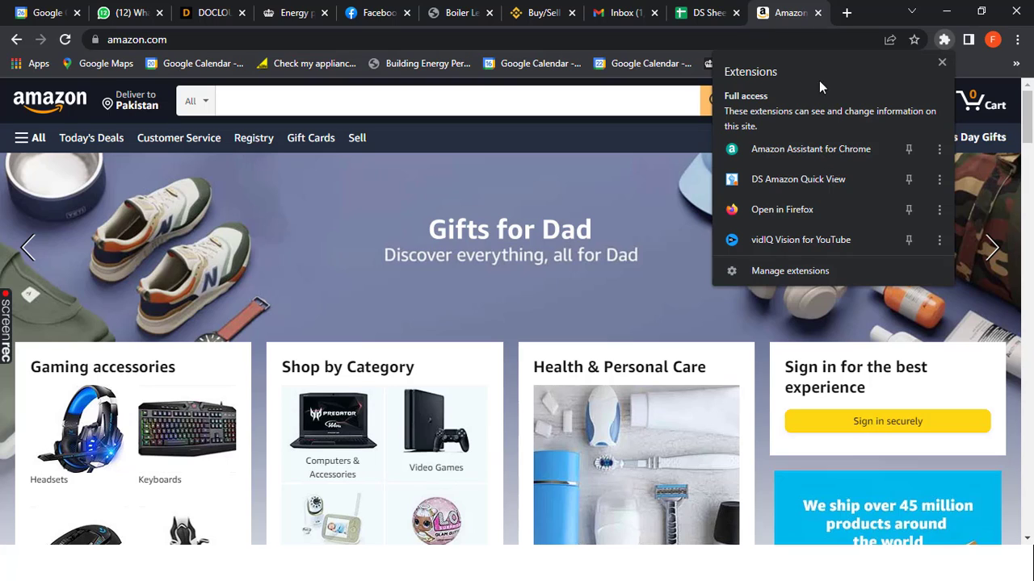
# Search Google in a new tab for "amazon ds quick view chrome extension" and open the DS Amazon Quick View store page.
pyautogui.click(845, 14)
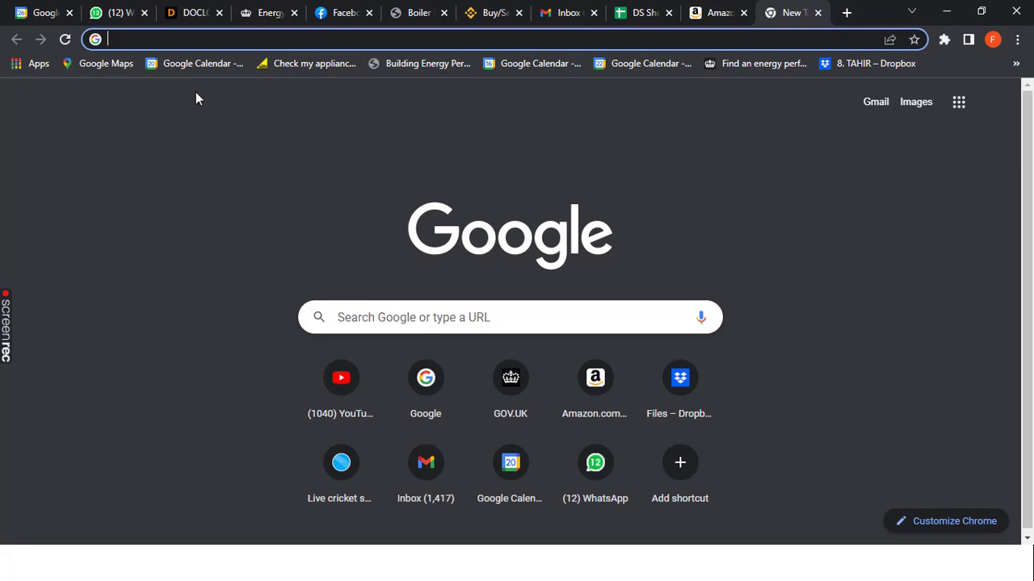
pyautogui.write('g')
pyautogui.press('Return')
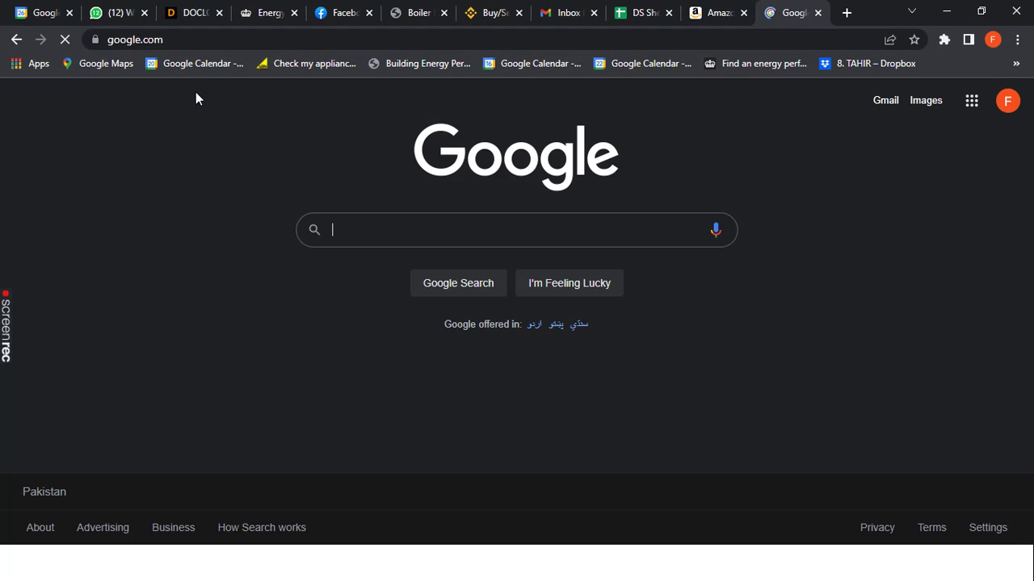
pyautogui.write('amaz')
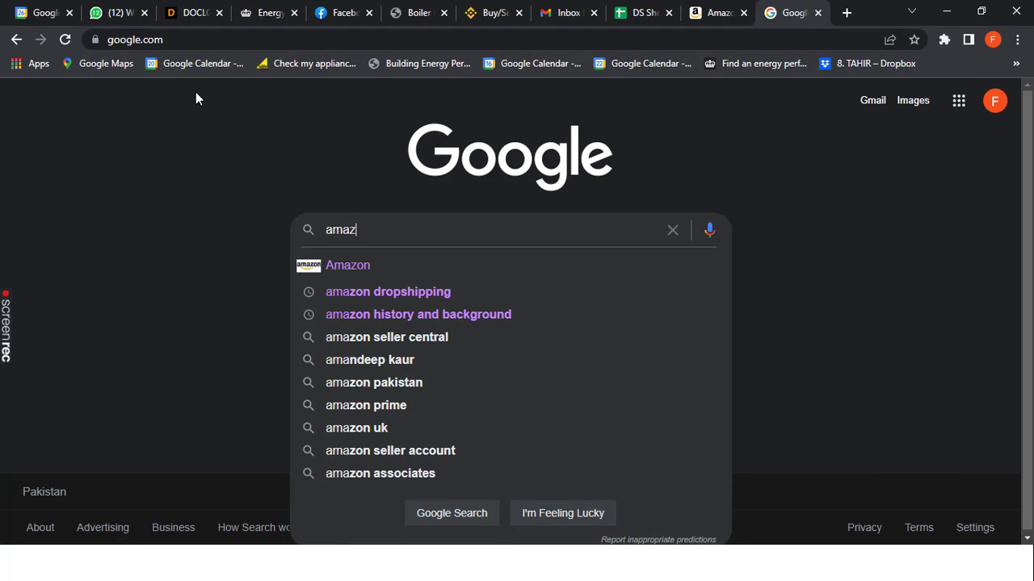
pyautogui.write('on ')
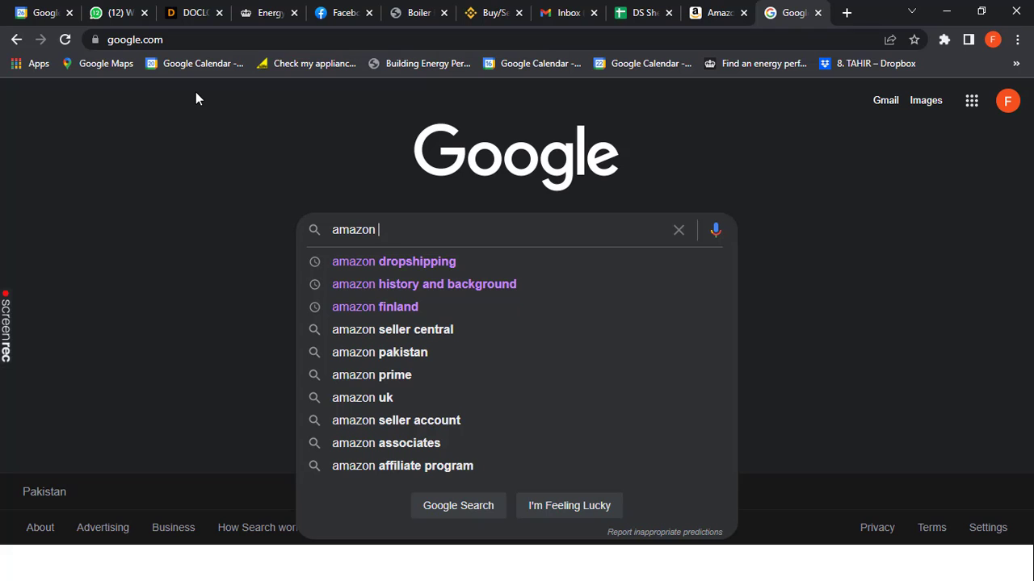
pyautogui.write('quic')
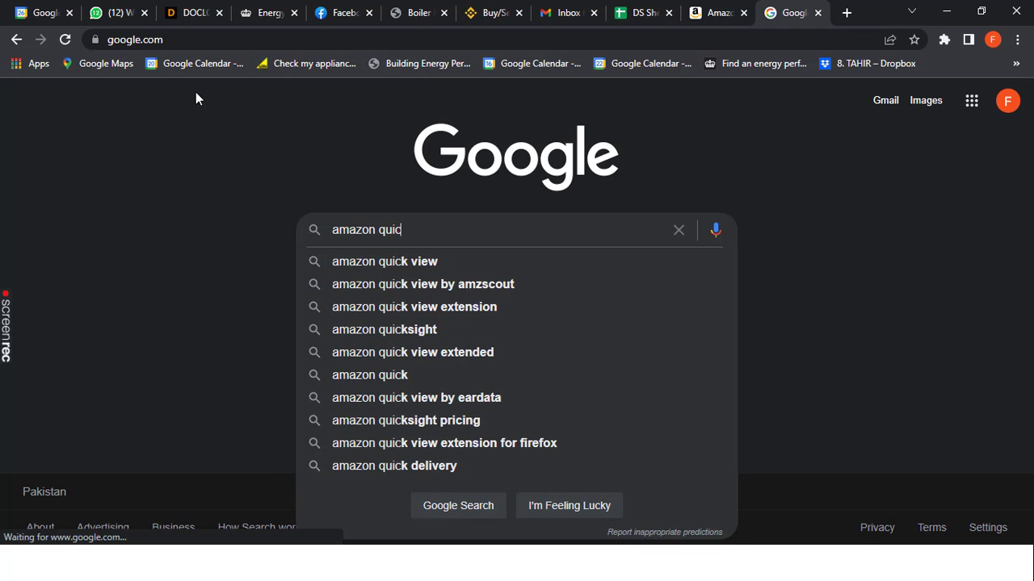
pyautogui.write('k ds')
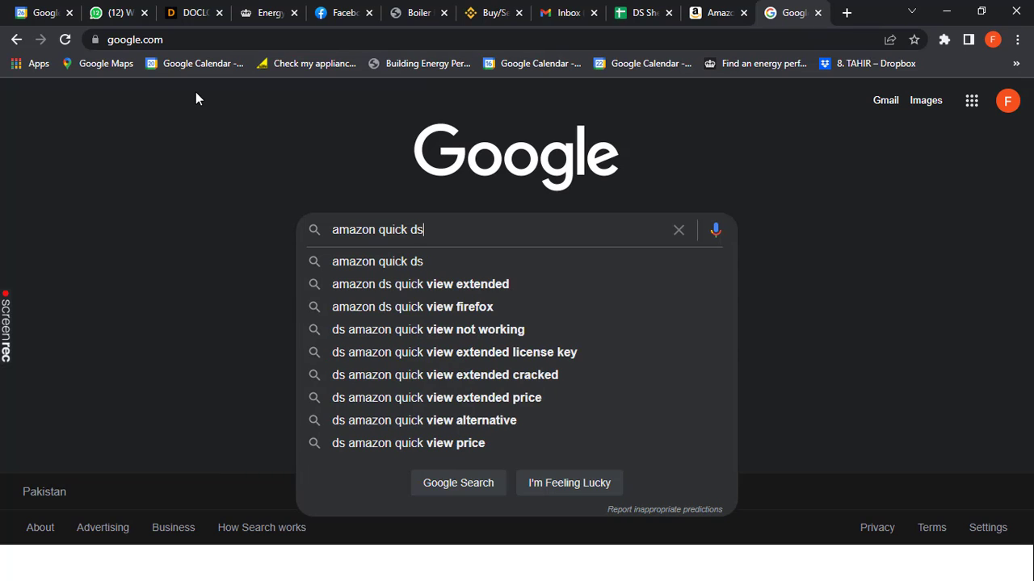
pyautogui.write(' cht')
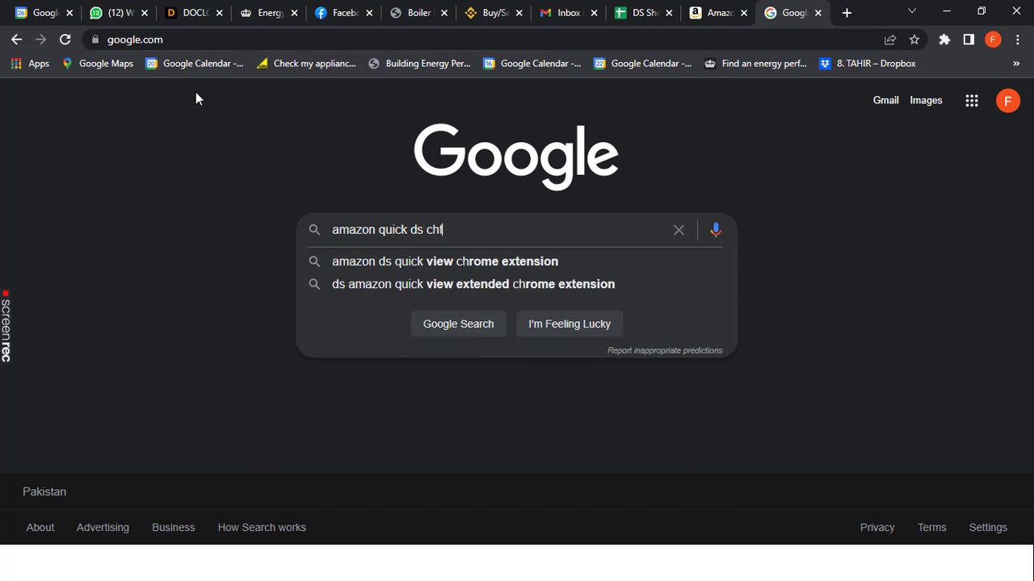
pyautogui.press('BackSpace')
pyautogui.press('Down')
pyautogui.press('Return')
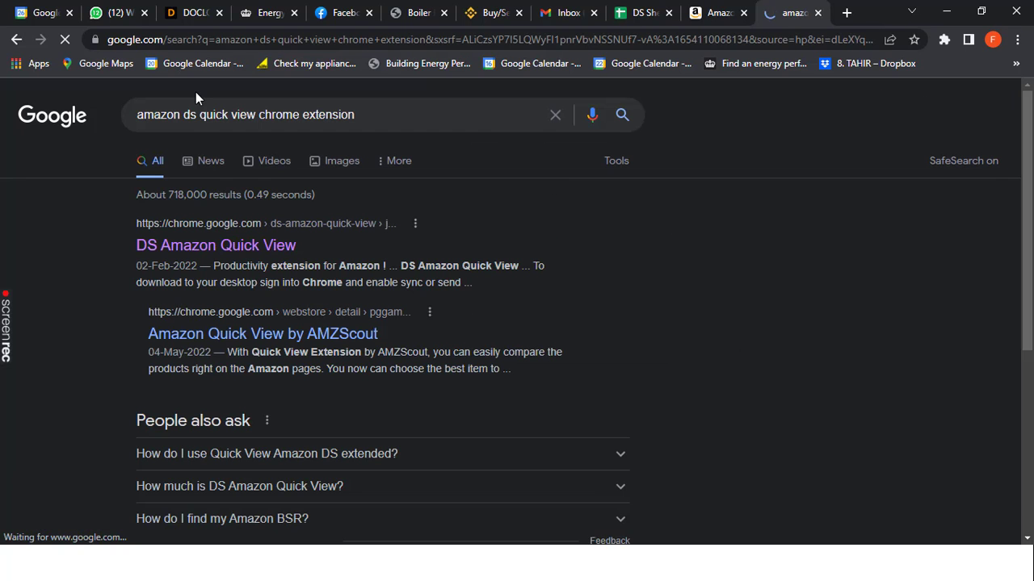
pyautogui.click(184, 260)
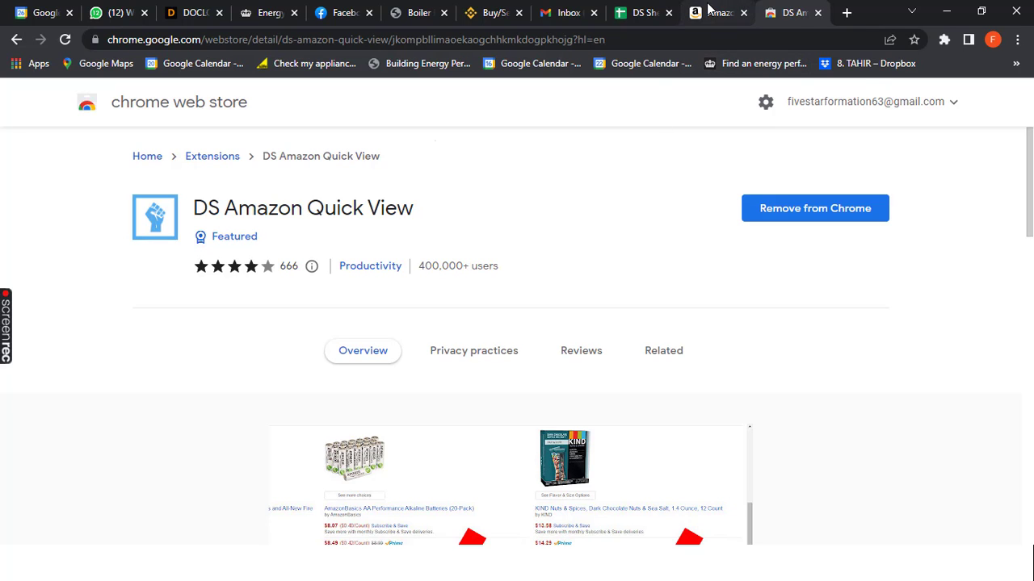
# Return to the Amazon page and set the delivery location to US zip code 10001.
pyautogui.click(708, 12)
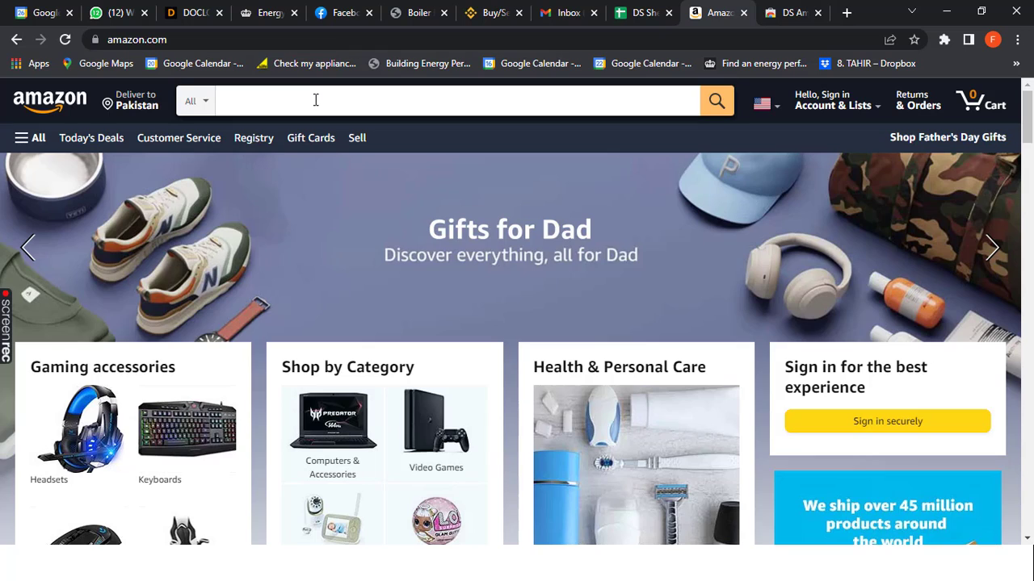
pyautogui.click(316, 101)
pyautogui.click(122, 107)
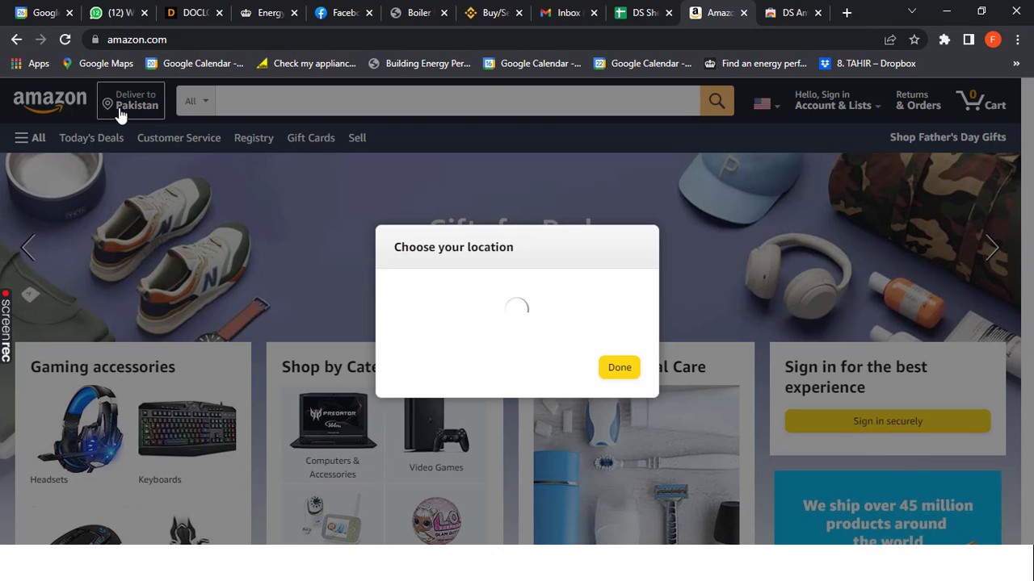
pyautogui.click(431, 325)
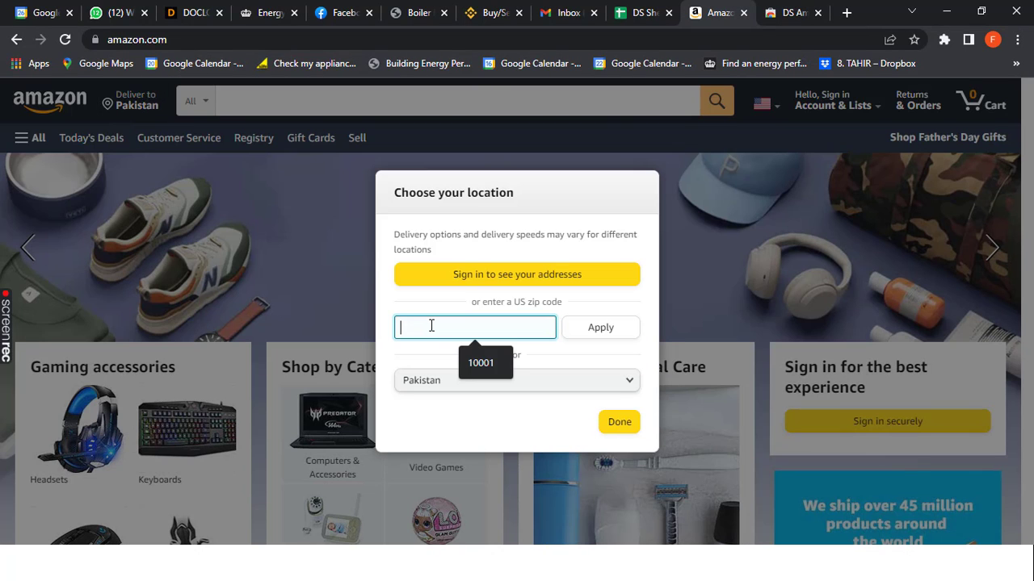
pyautogui.click(476, 362)
pyautogui.click(584, 335)
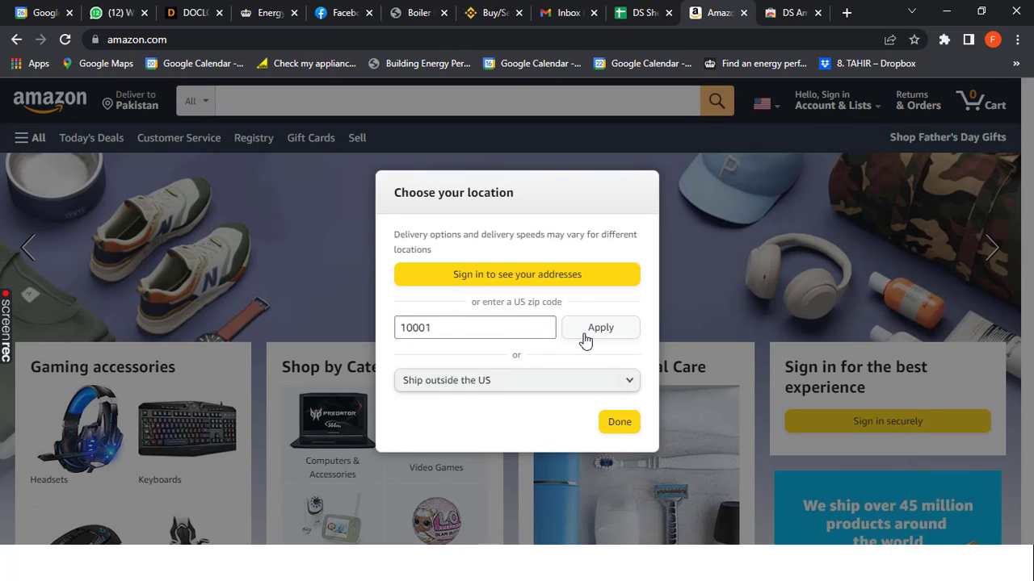
pyautogui.click(582, 386)
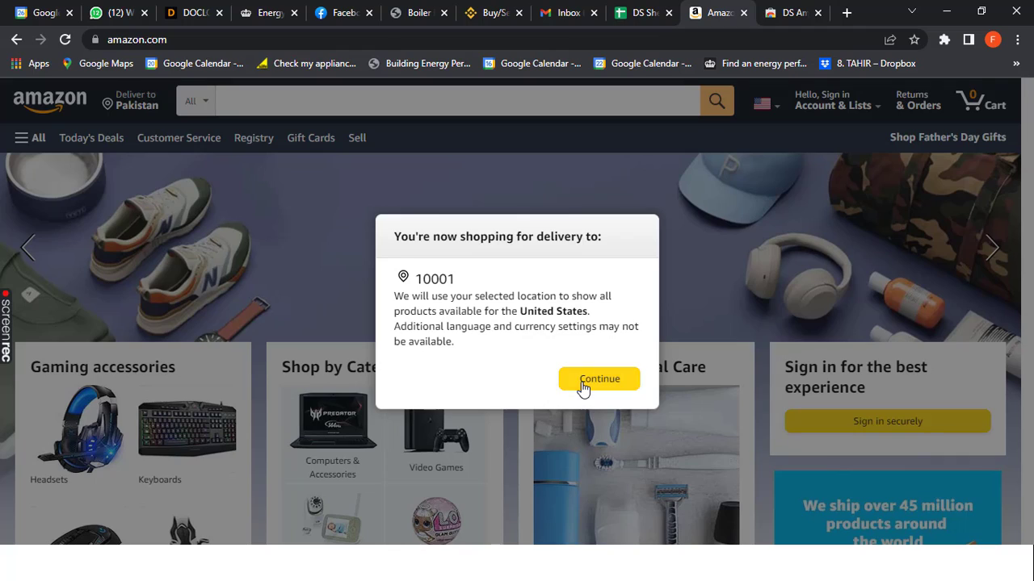
# Search Amazon for "coffee" and examine the rank, ASIN and seller details that DS Amazon Quick View adds under the products.
pyautogui.click(287, 102)
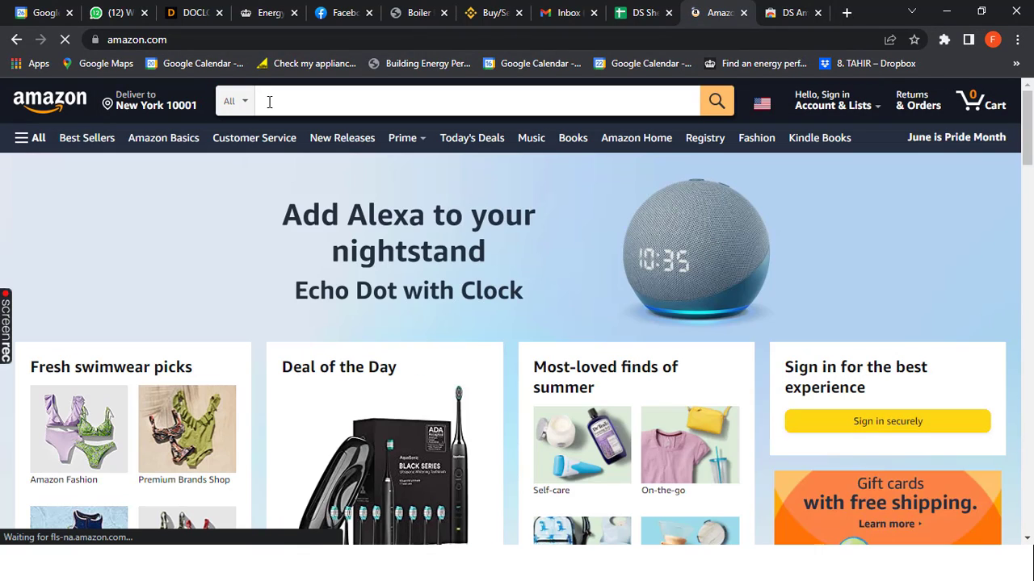
pyautogui.click(268, 102)
pyautogui.write('c')
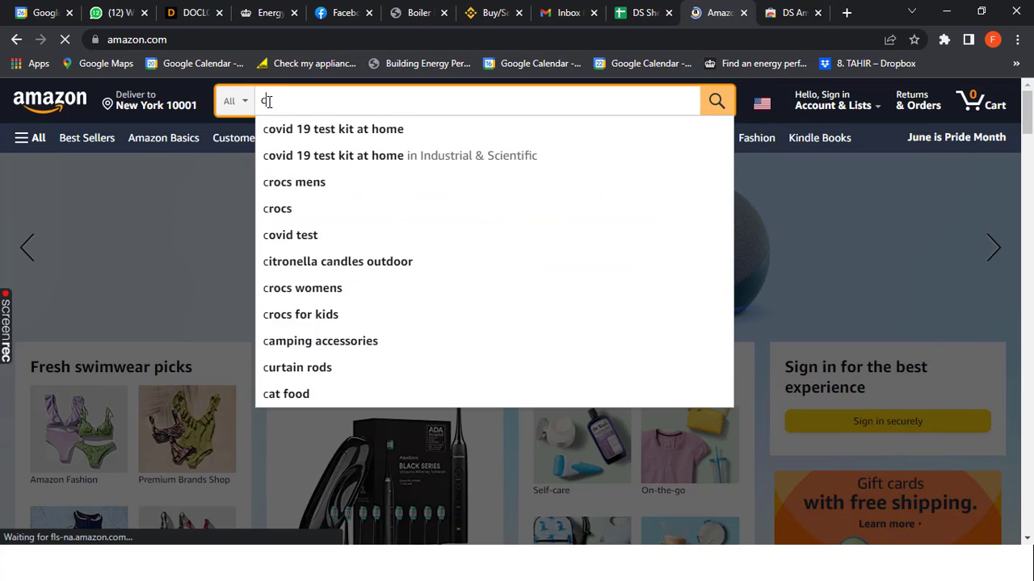
pyautogui.write('o')
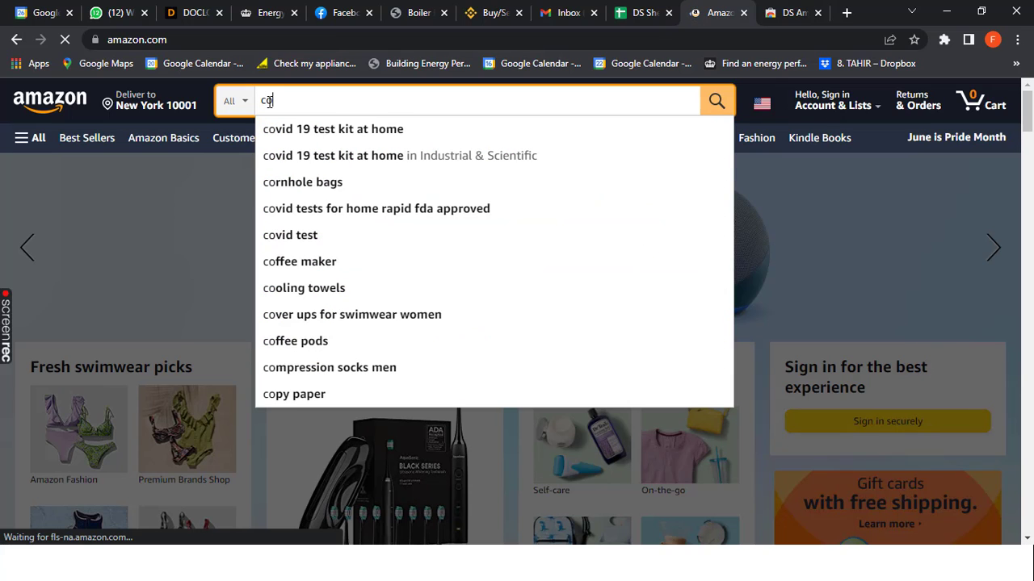
pyautogui.write('ffee')
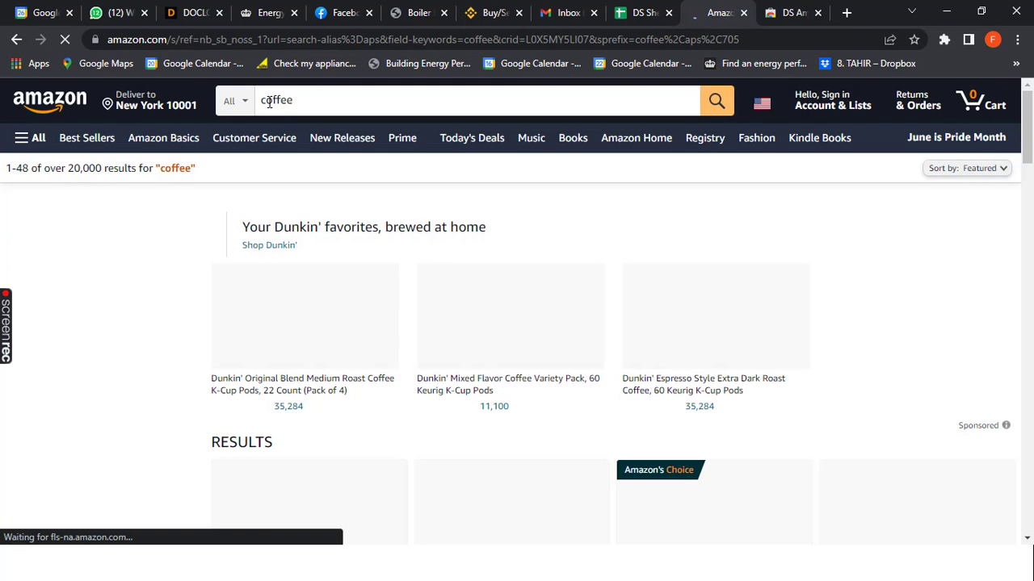
pyautogui.scroll(-6, 268, 101)
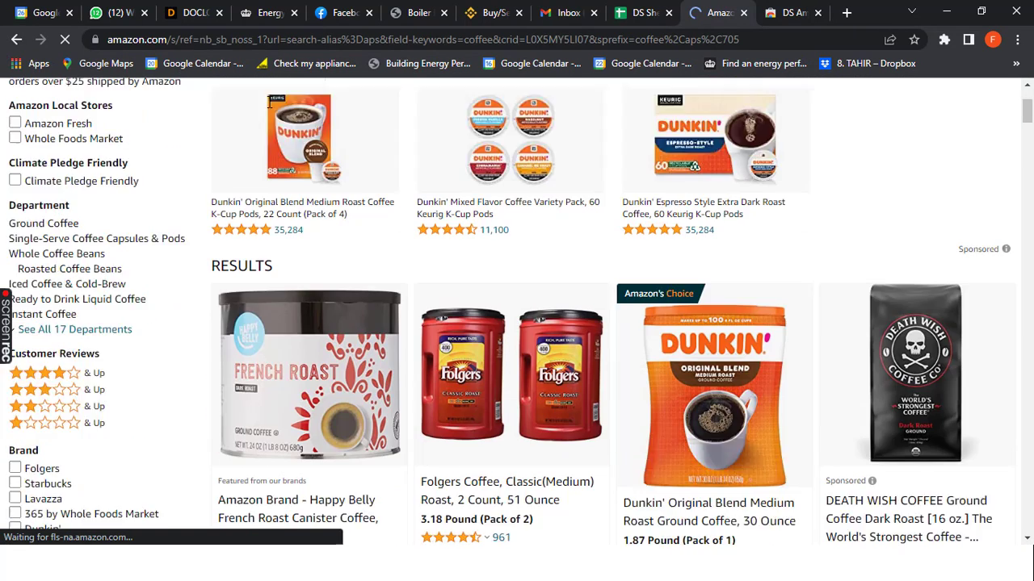
pyautogui.scroll(-1, 269, 101)
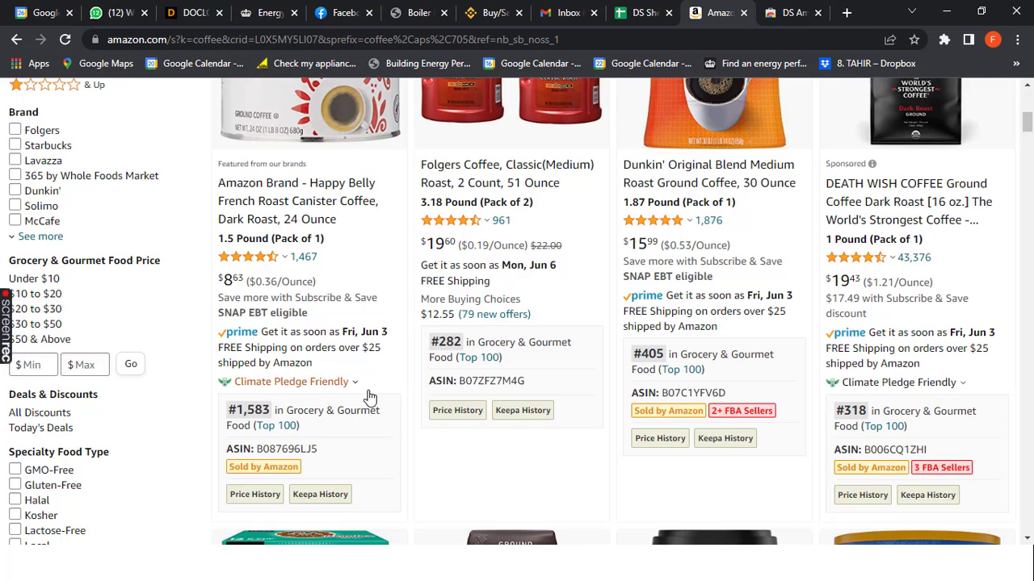
pyautogui.moveTo(369, 394)
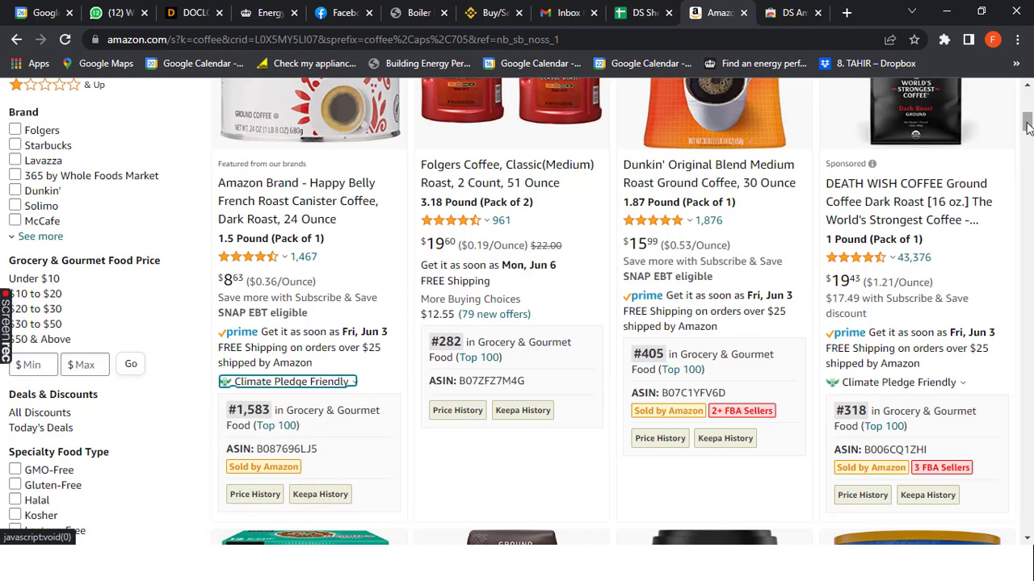
# Search Google for "amazon assistant for chrome extension" in place of the DS Amazon Quick View page and open the Amazon Assistant for Chrome store page.
pyautogui.moveTo(1027, 125); pyautogui.dragTo(1028, 150)
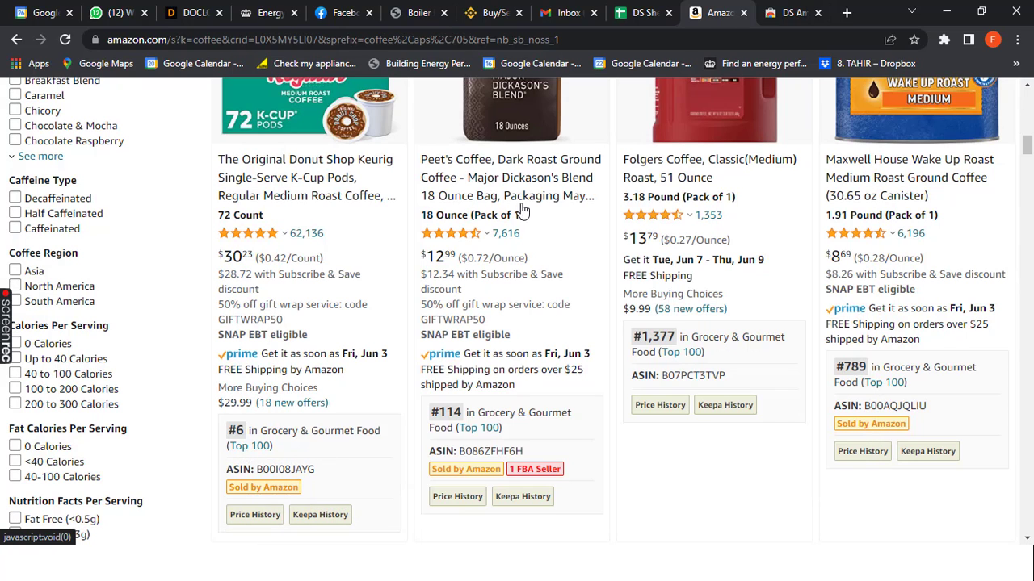
pyautogui.click(796, 13)
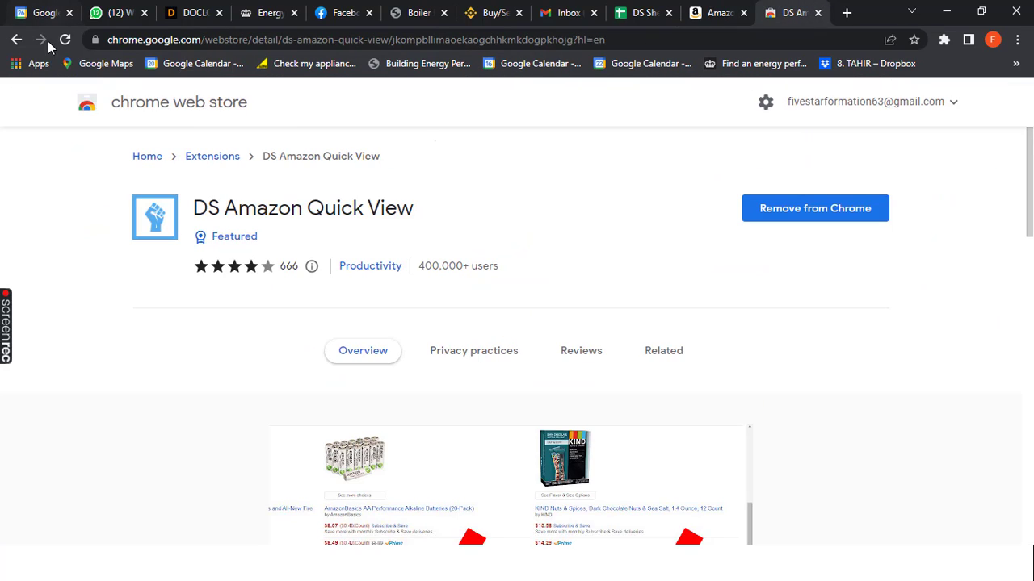
pyautogui.click(183, 40)
pyautogui.write('google.com')
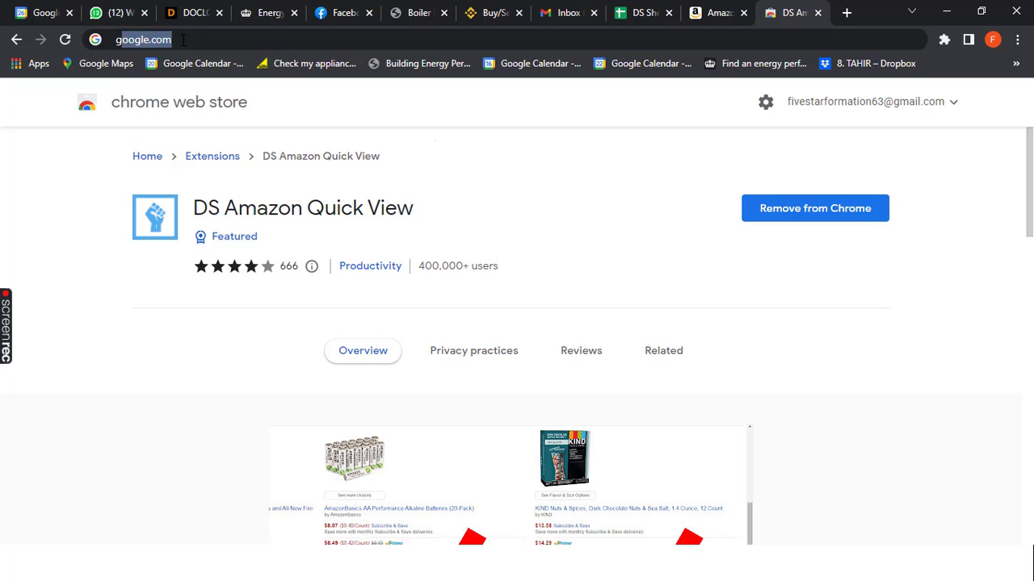
pyautogui.press('Return')
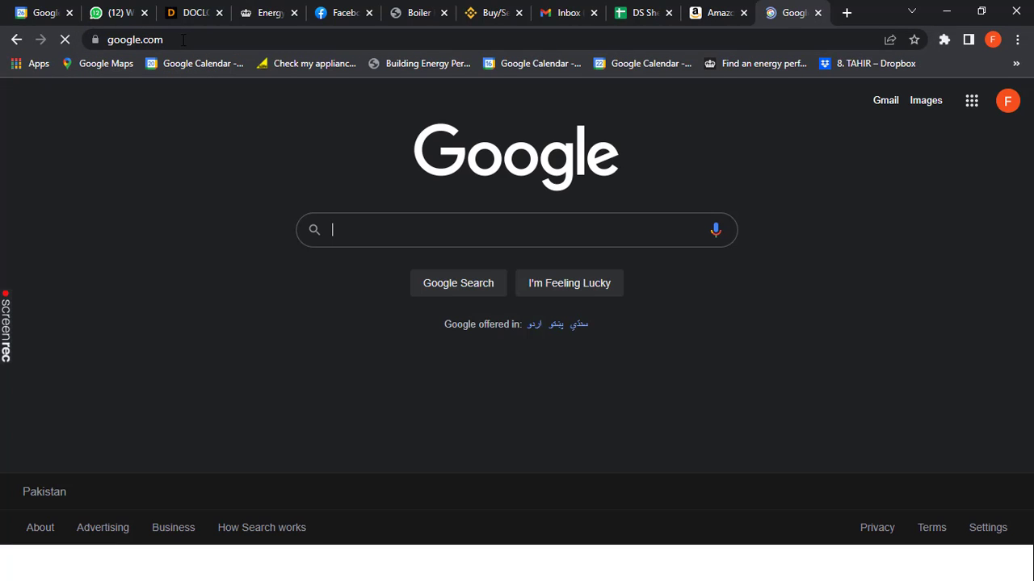
pyautogui.write('ama')
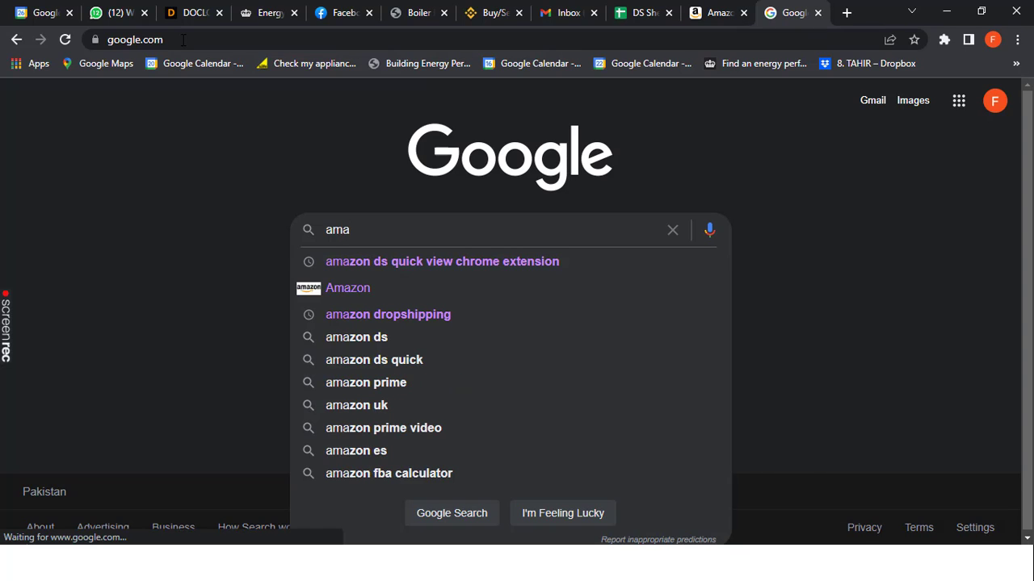
pyautogui.write('z')
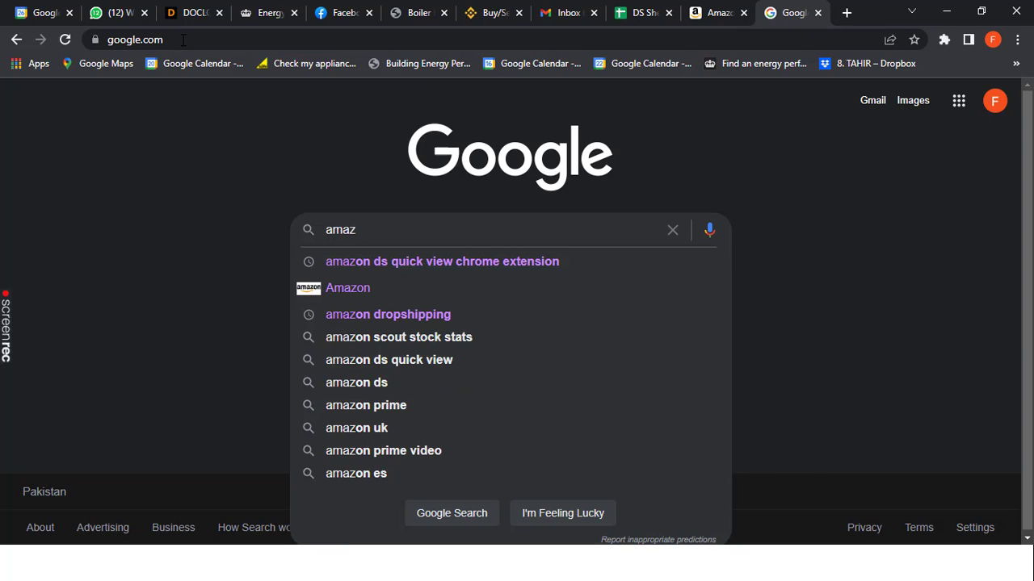
pyautogui.write('on as')
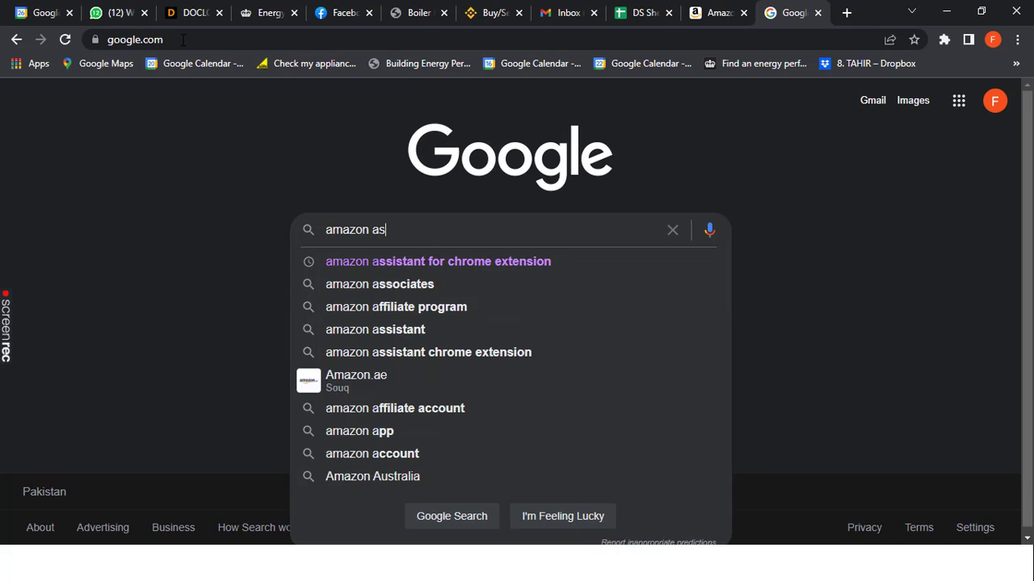
pyautogui.press('Down')
pyautogui.press('Return')
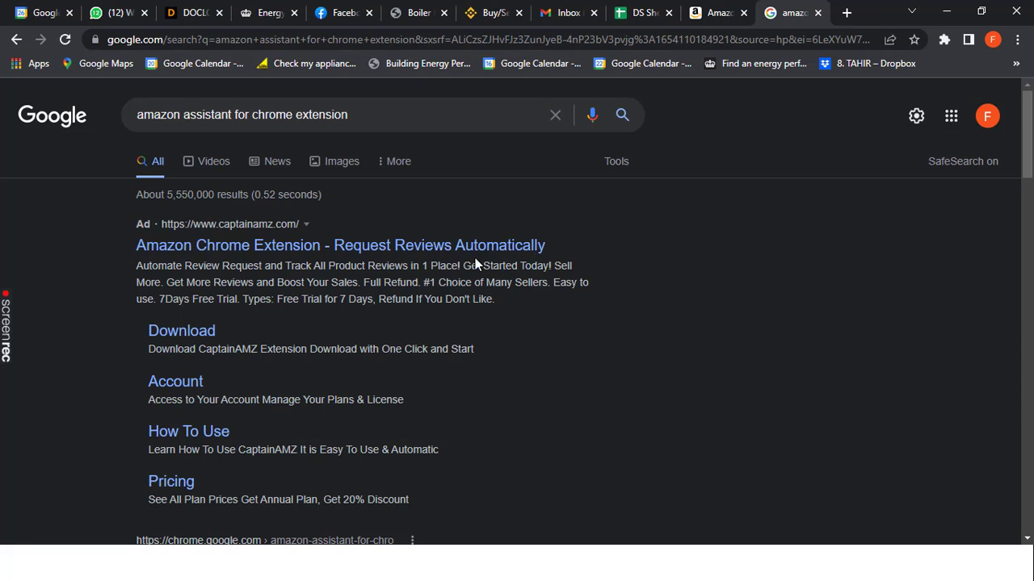
pyautogui.scroll(-4, 1027, 138)
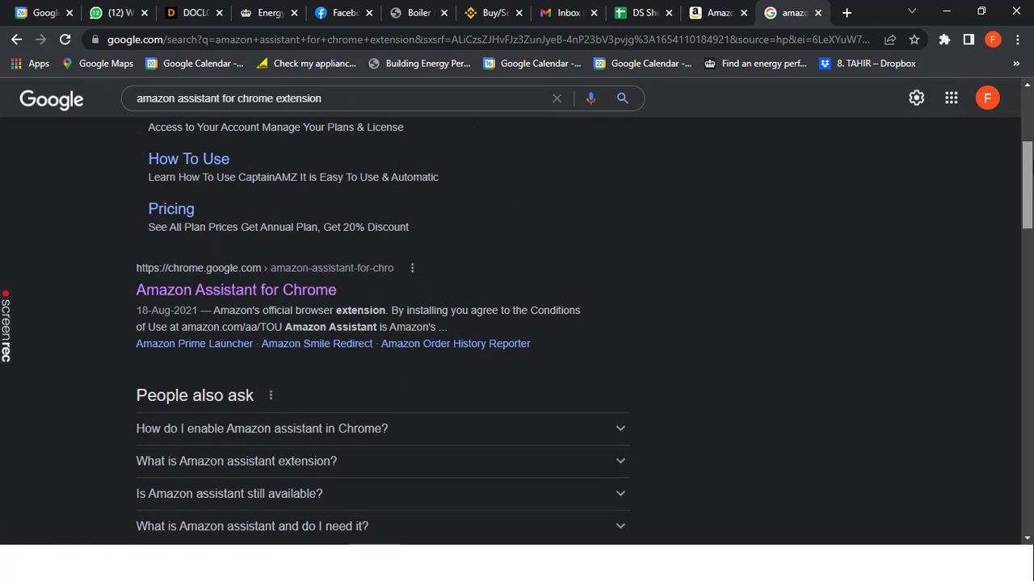
pyautogui.click(326, 264)
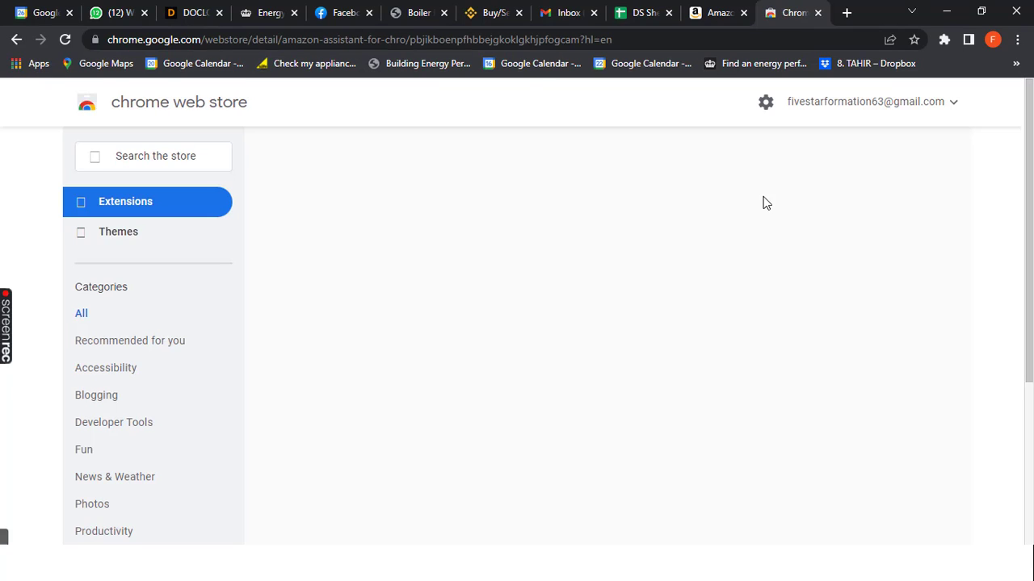
# Open Sam's Club in a new tab and view the Member's Mark 33-Gallon Power-Guard Drawstring Trash Bags with Amazon Assistant's price comparison.
pyautogui.click(847, 13)
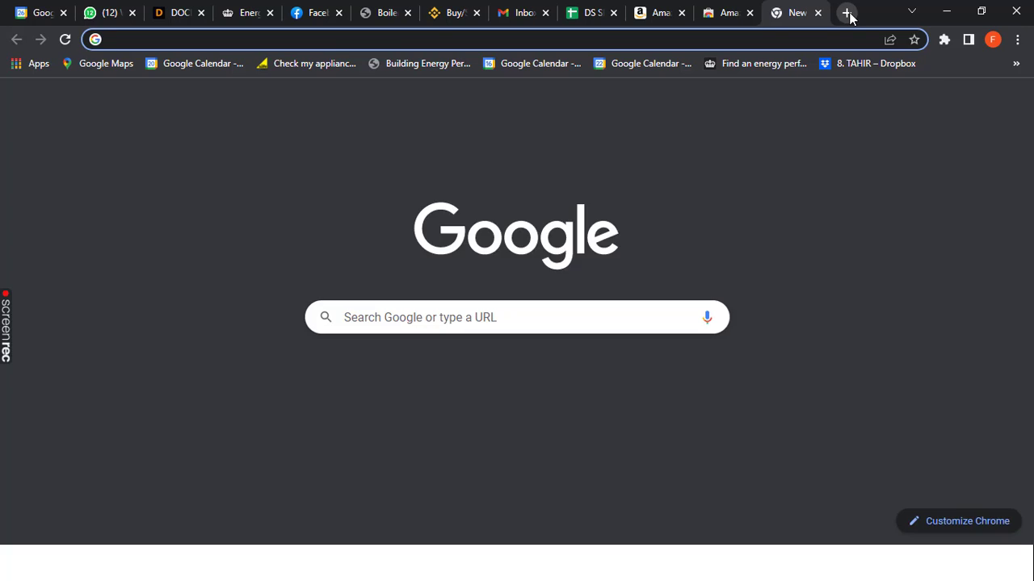
pyautogui.write('sa')
pyautogui.press('Return')
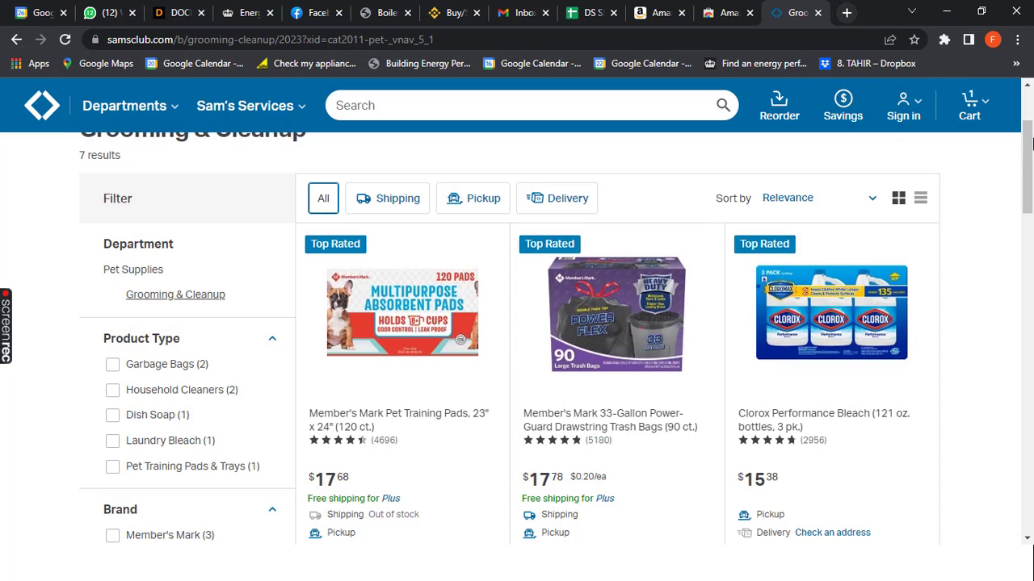
pyautogui.click(600, 430)
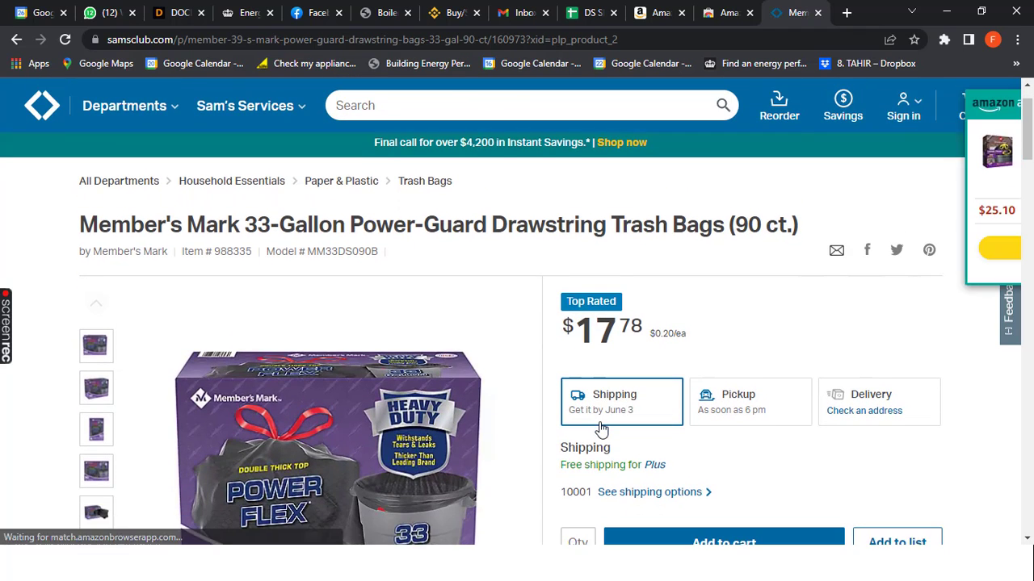
pyautogui.scroll(-1, 600, 430)
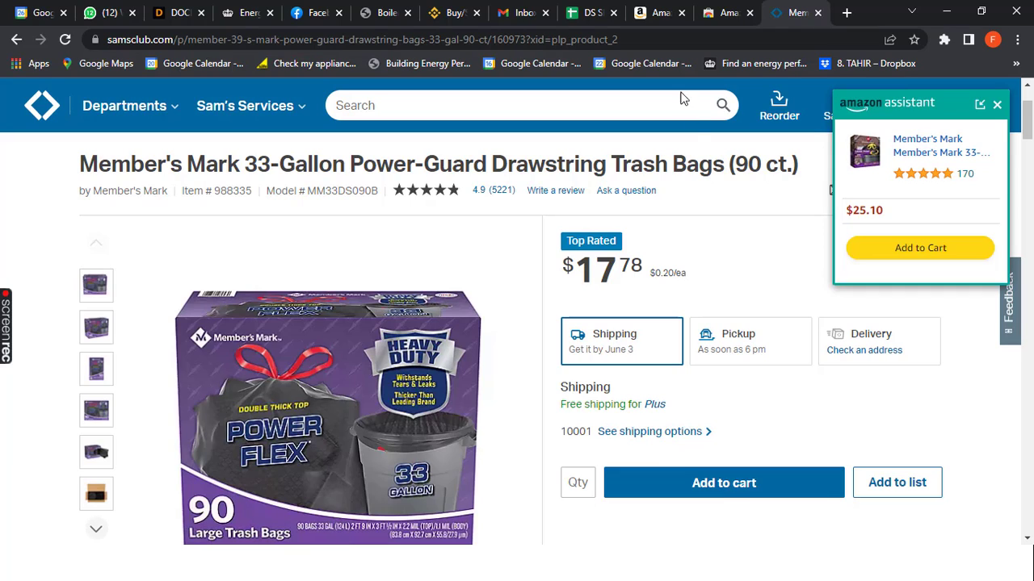
# Return to the Amazon Assistant store page and go back to its Google search results.
pyautogui.click(710, 14)
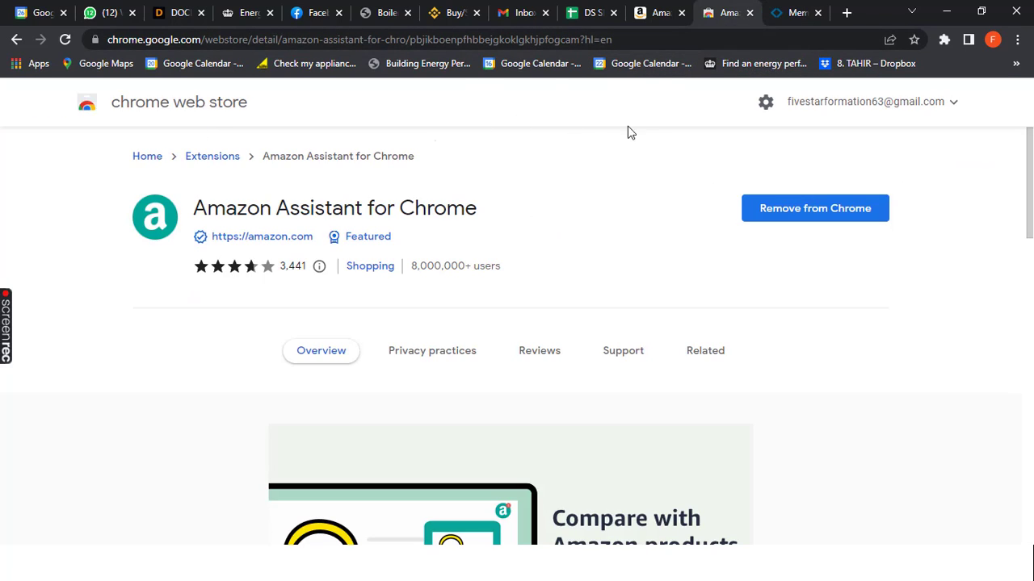
pyautogui.click(14, 40)
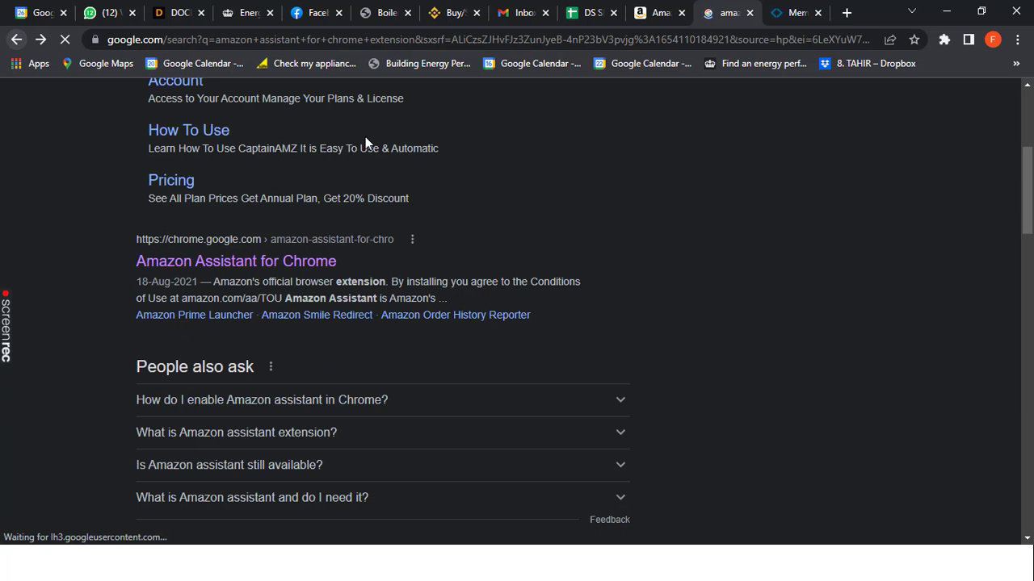
pyautogui.scroll(4, 872, 243)
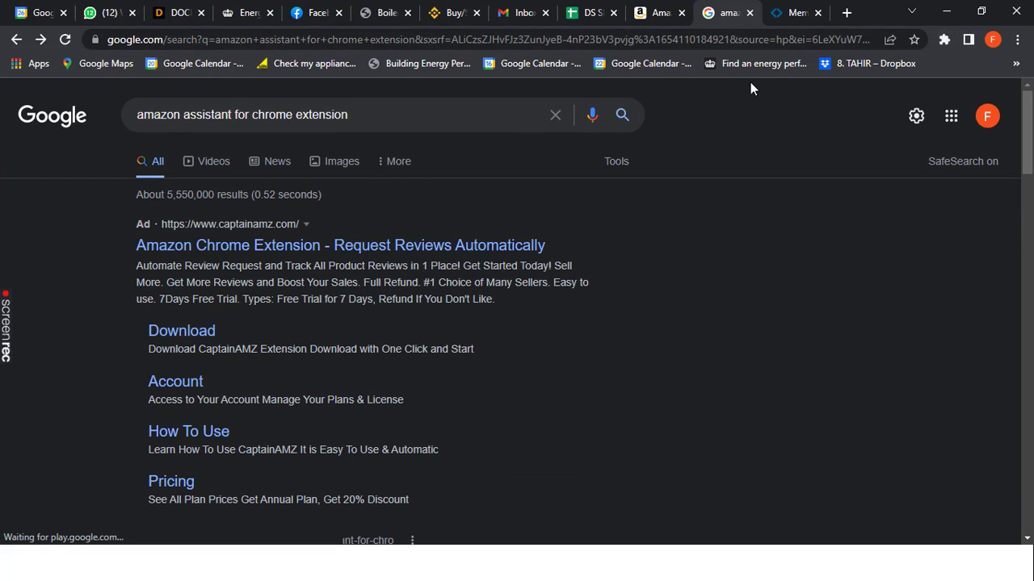
pyautogui.click(944, 40)
pyautogui.click(944, 40)
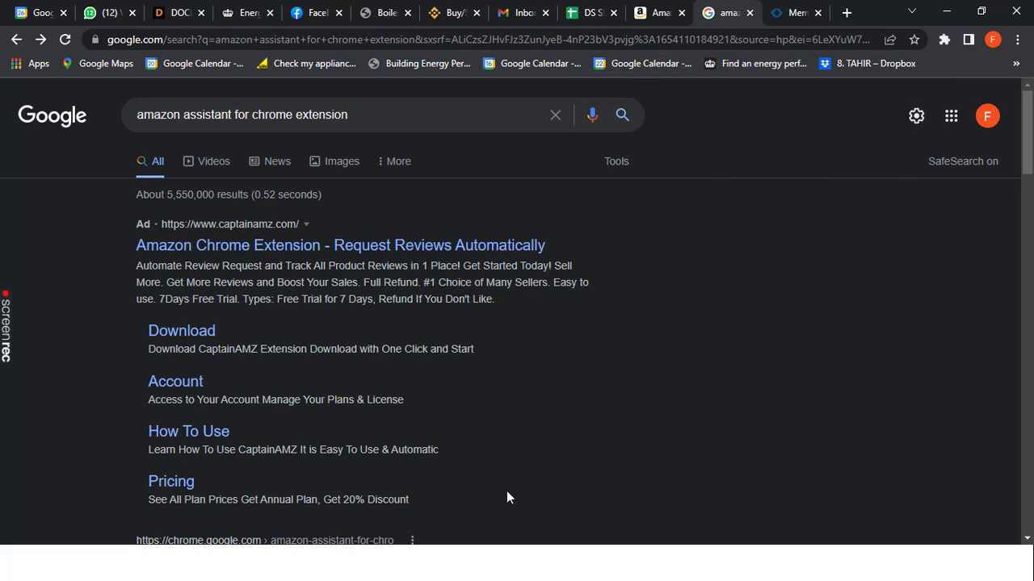
pyautogui.press('super')
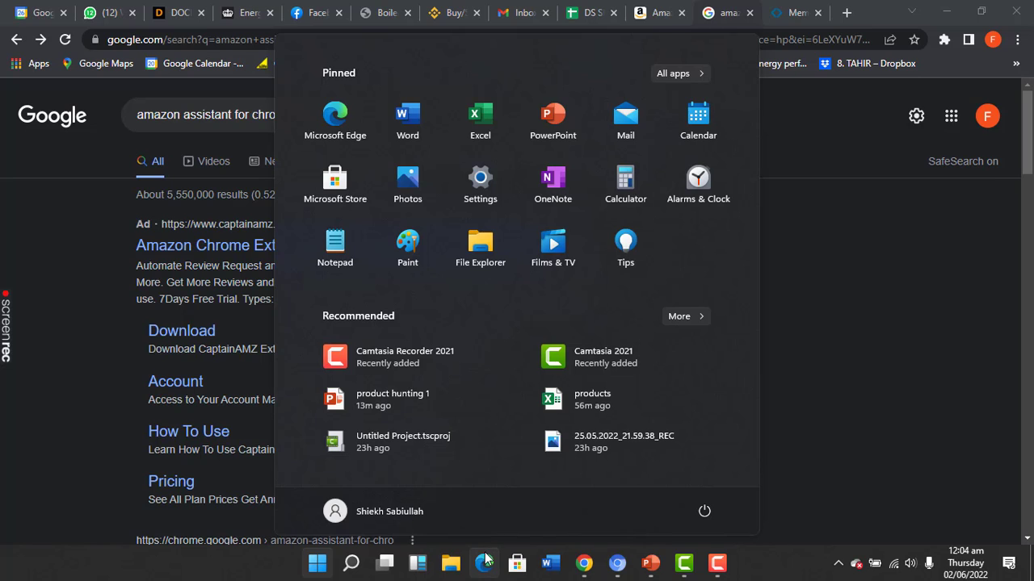
pyautogui.click(581, 564)
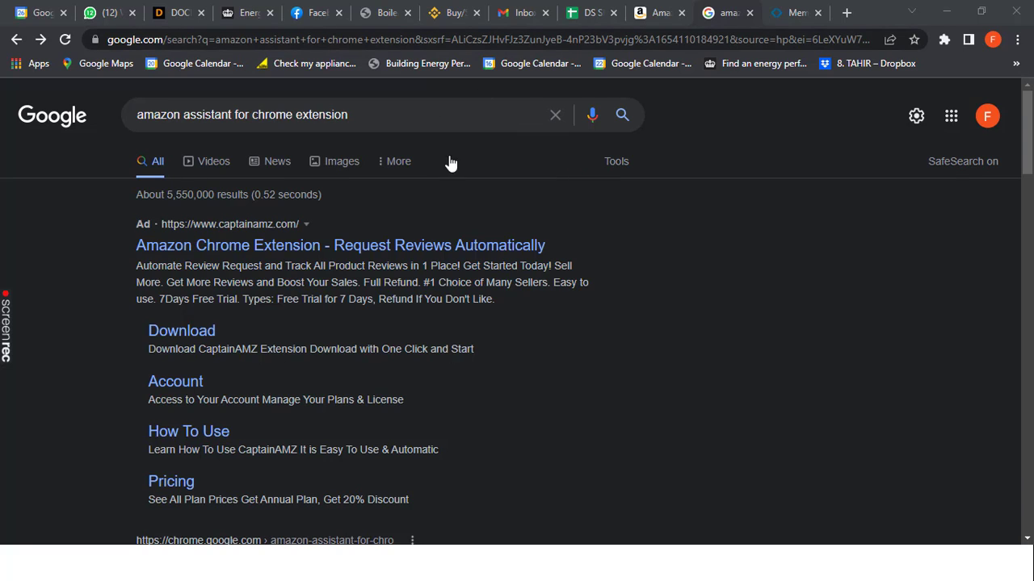
# Replace the Google query with "keepa chrome extension" and look through the search results.
pyautogui.click(372, 111)
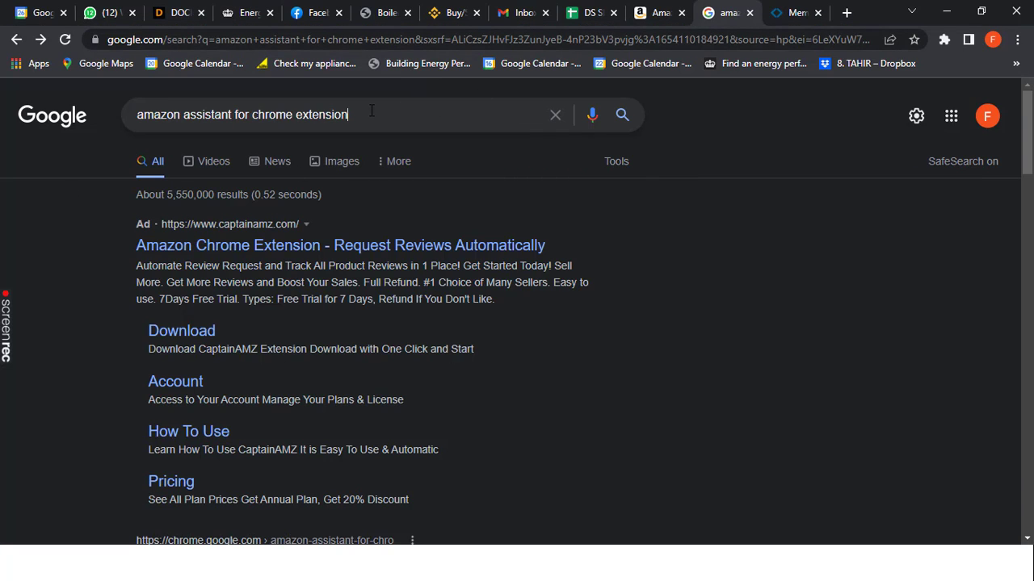
pyautogui.press('BackSpace')
pyautogui.press('BackSpace')
pyautogui.press('BackSpace')
pyautogui.press('BackSpace')
pyautogui.press('BackSpace')
pyautogui.press('BackSpace')
pyautogui.press('BackSpace')
pyautogui.press('BackSpace')
pyautogui.press('BackSpace')
pyautogui.press('BackSpace')
pyautogui.press('BackSpace')
pyautogui.press('BackSpace')
pyautogui.press('BackSpace')
pyautogui.press('BackSpace')
pyautogui.press('BackSpace')
pyautogui.press('BackSpace')
pyautogui.press('BackSpace')
pyautogui.press('BackSpace')
pyautogui.press('BackSpace')
pyautogui.press('BackSpace')
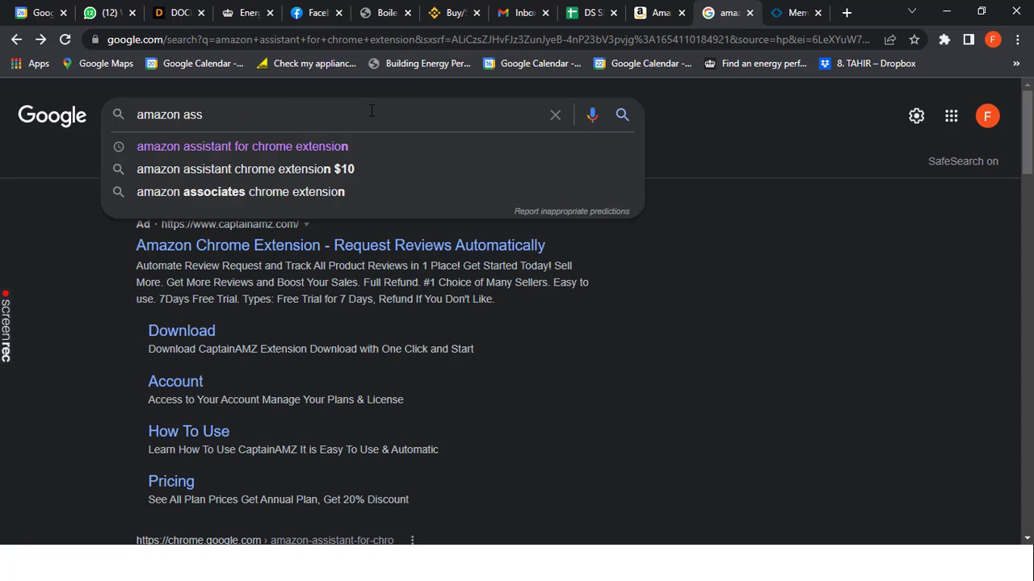
pyautogui.write('kee')
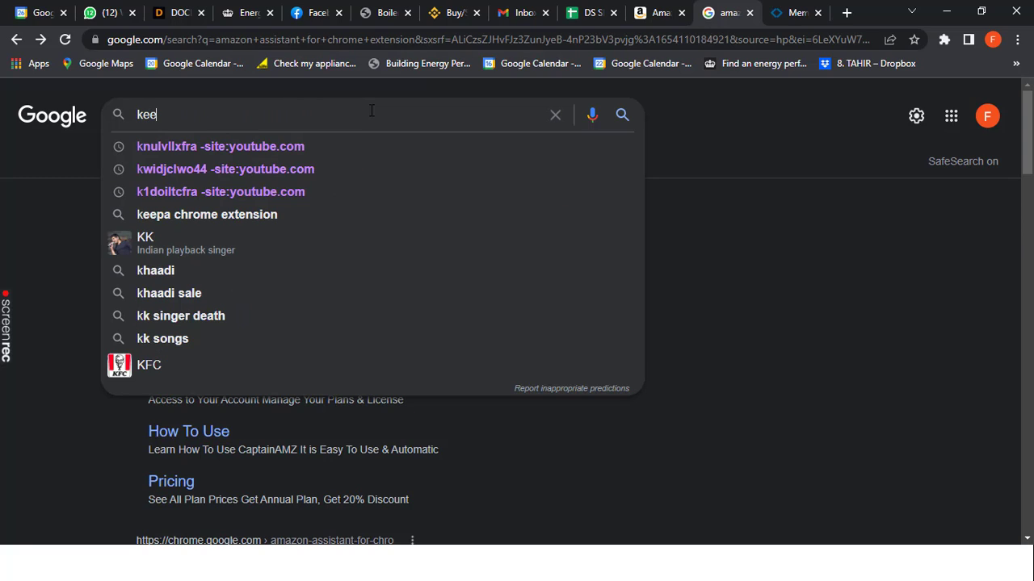
pyautogui.write('pa')
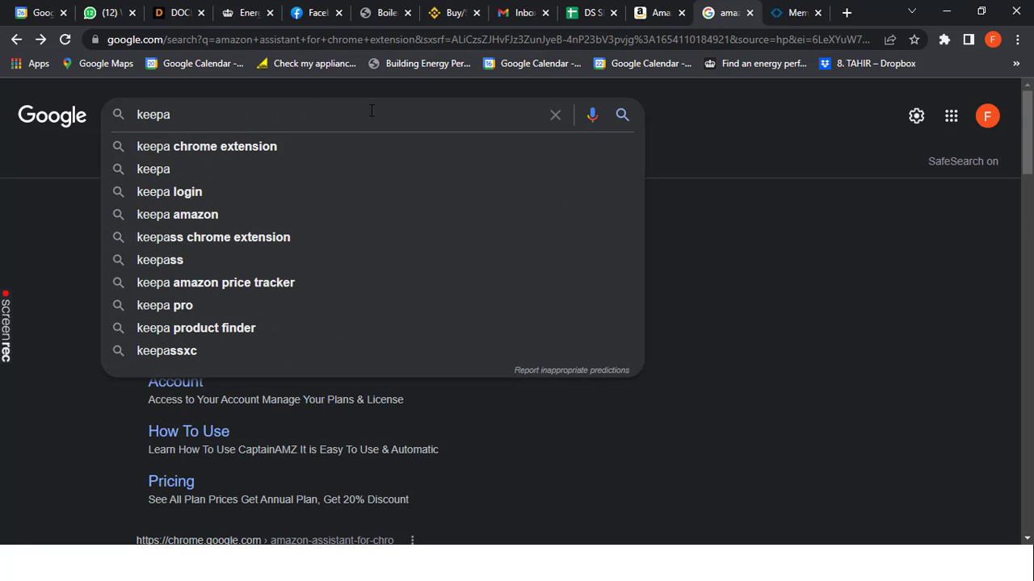
pyautogui.press('Down')
pyautogui.press('Return')
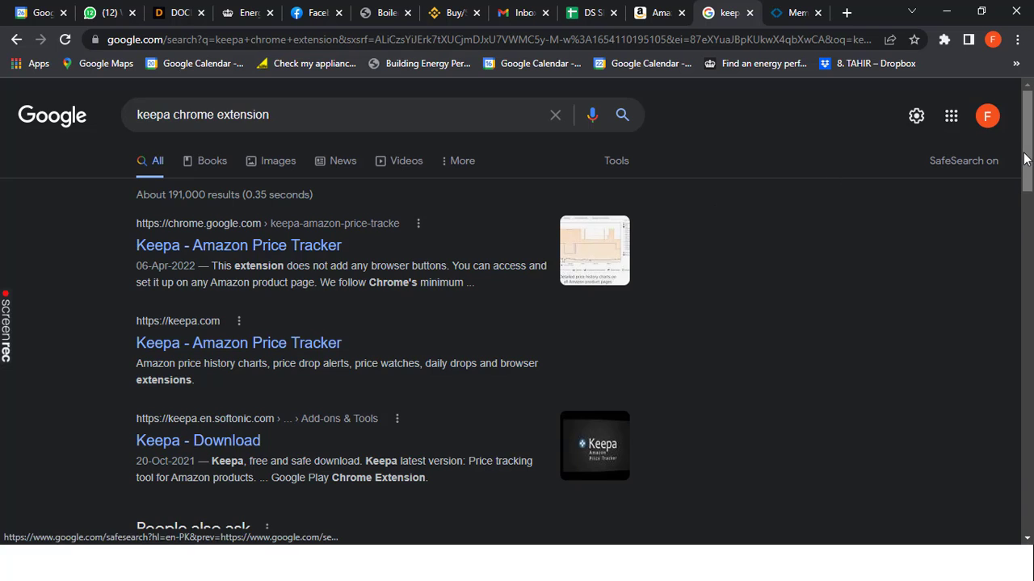
pyautogui.moveTo(1027, 158); pyautogui.dragTo(1031, 277)
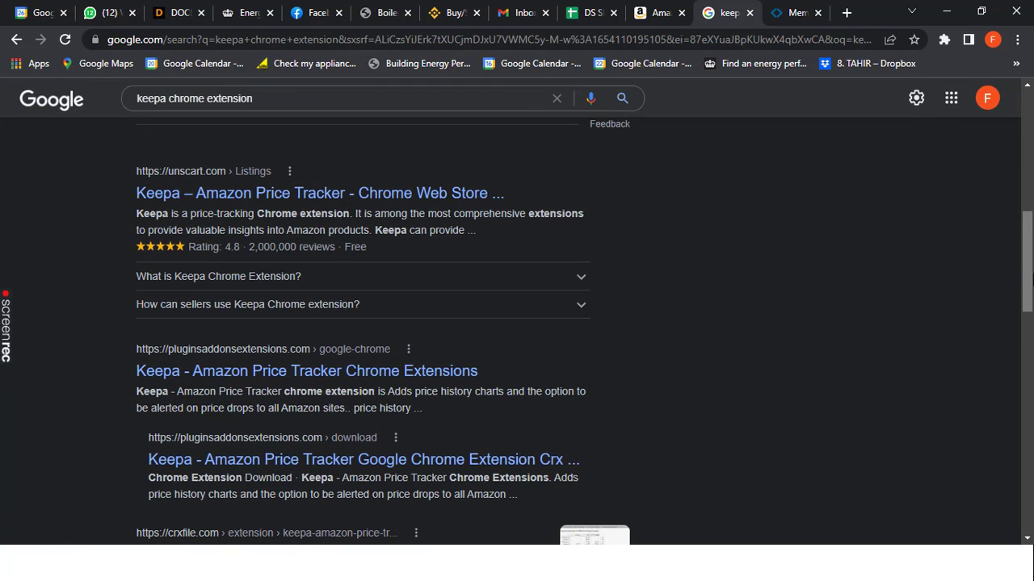
pyautogui.moveTo(1020, 302); pyautogui.dragTo(1019, 144)
# Refine the Google search to "keepa free chrome extension".
pyautogui.click(310, 122)
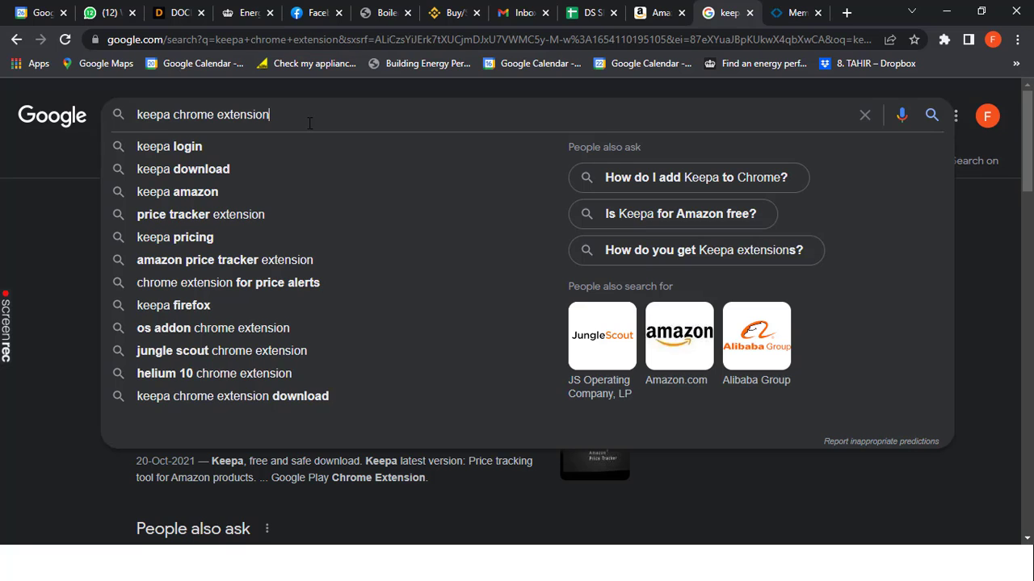
pyautogui.press('Down')
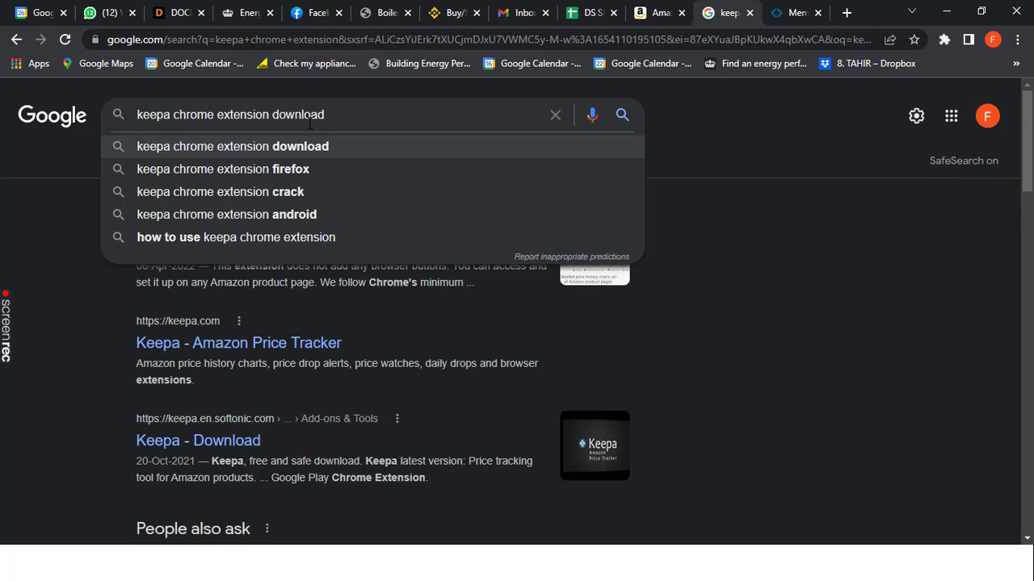
pyautogui.press('BackSpace')
pyautogui.press('BackSpace')
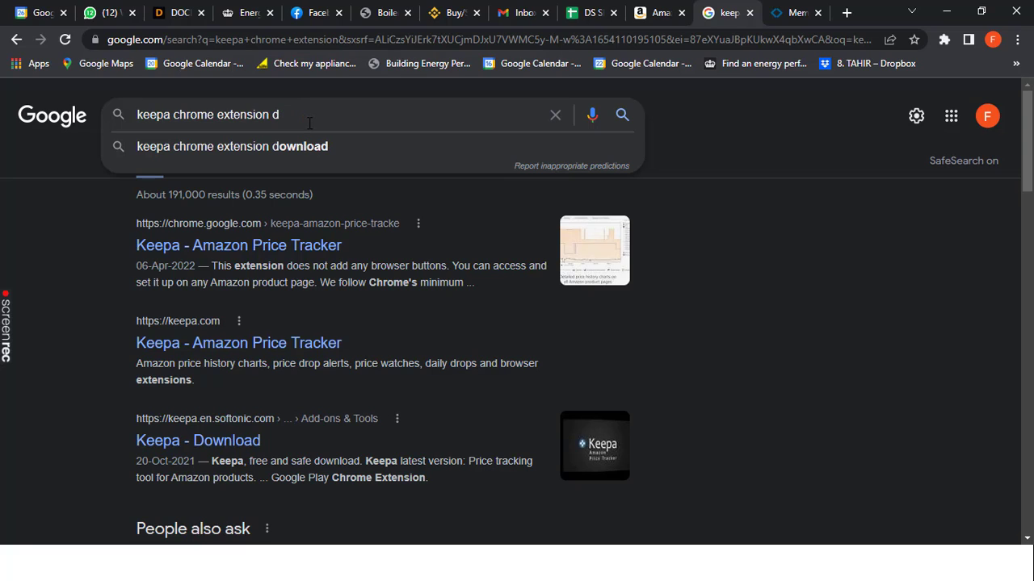
pyautogui.press('BackSpace')
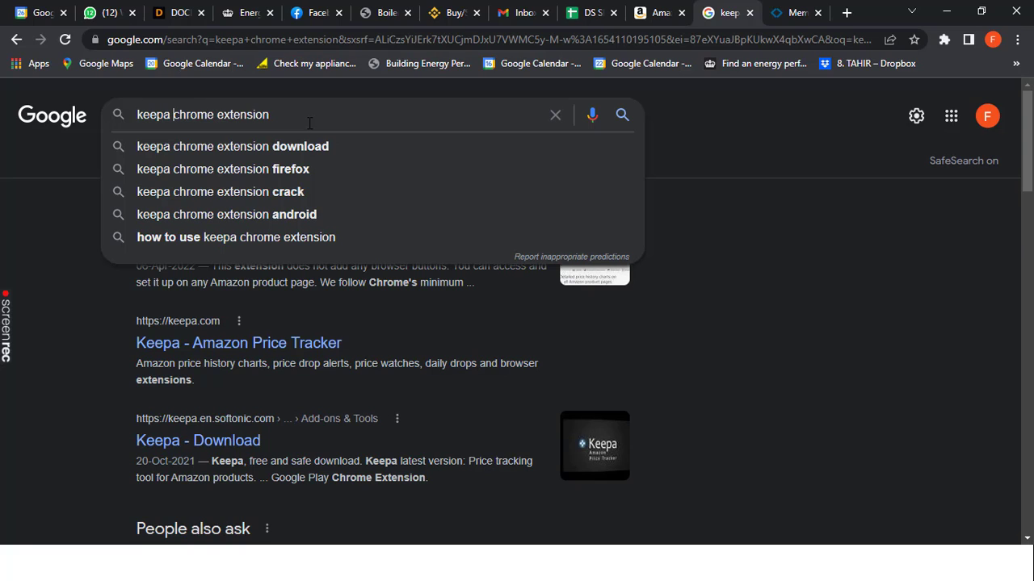
pyautogui.hotkey('ctrl', 'Left')
pyautogui.hotkey('ctrl', 'Left')
pyautogui.write('free')
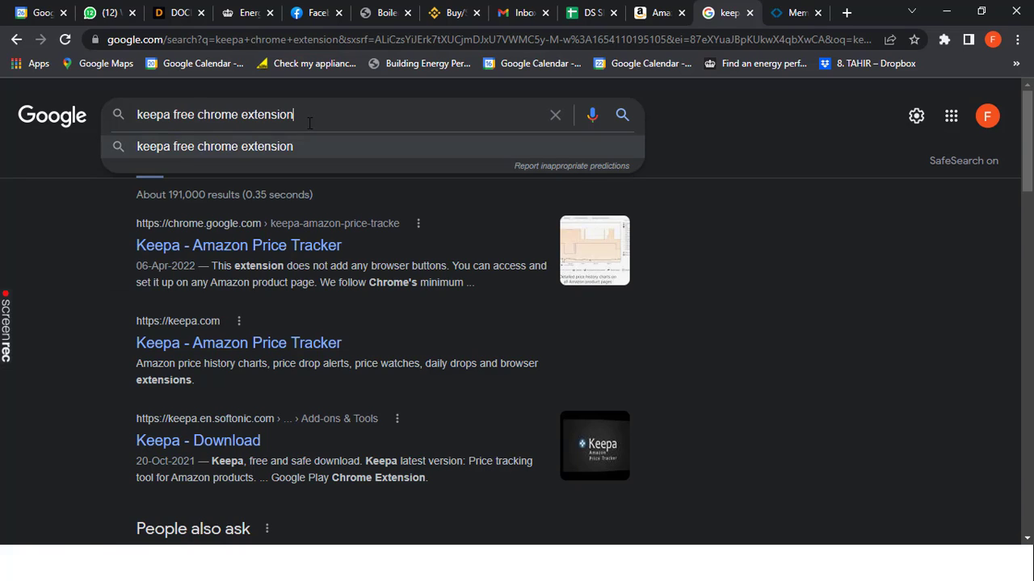
pyautogui.press('Return')
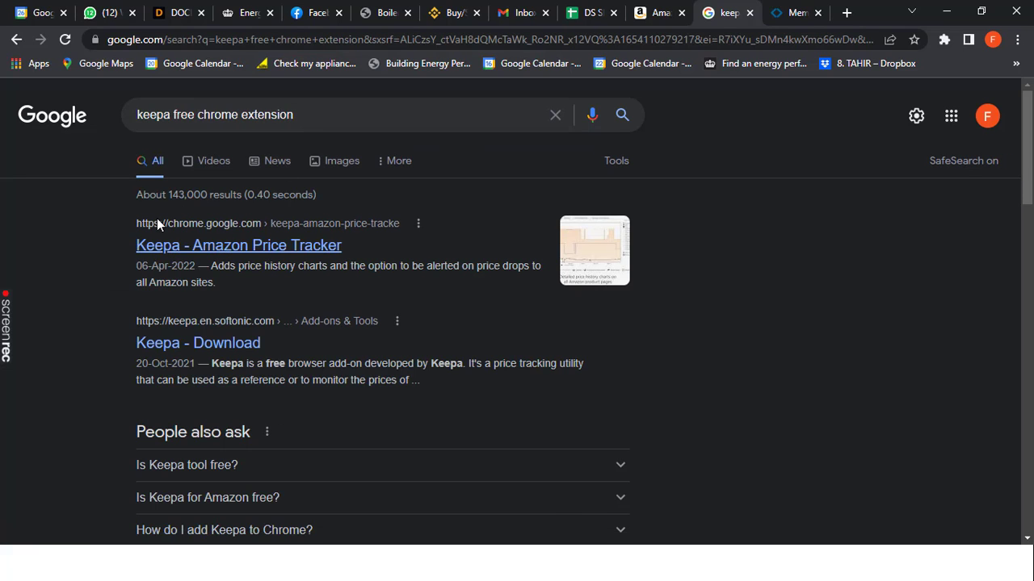
# Open the Keepa - Amazon Price Tracker store page and add the extension to Chrome, accepting its permissions.
pyautogui.click(191, 255)
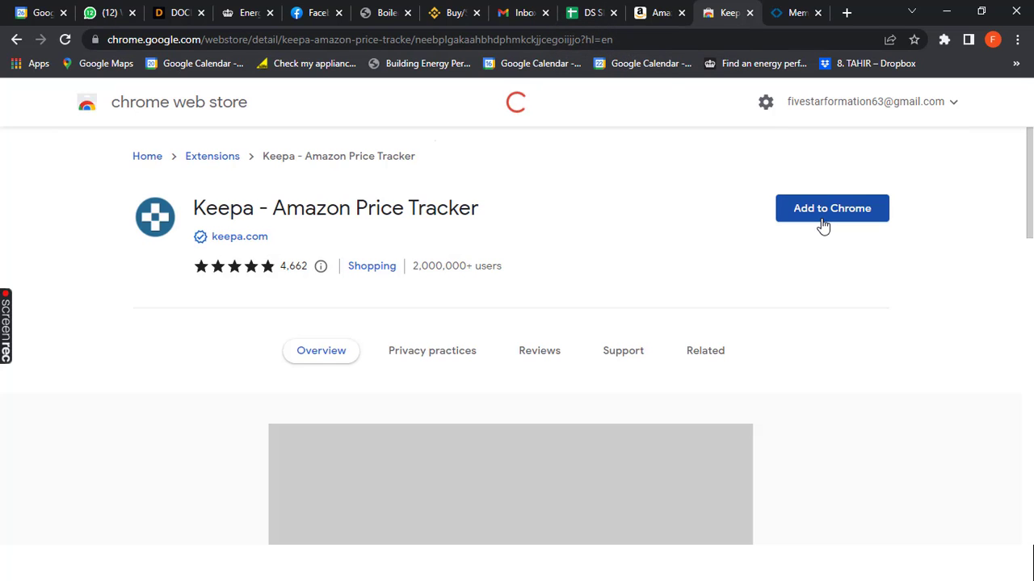
pyautogui.click(822, 223)
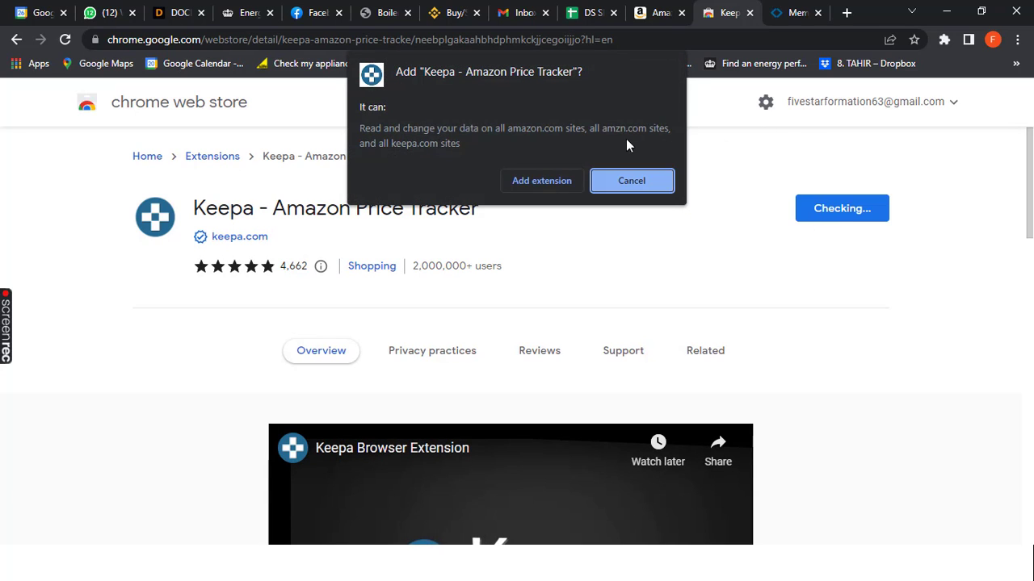
pyautogui.click(541, 181)
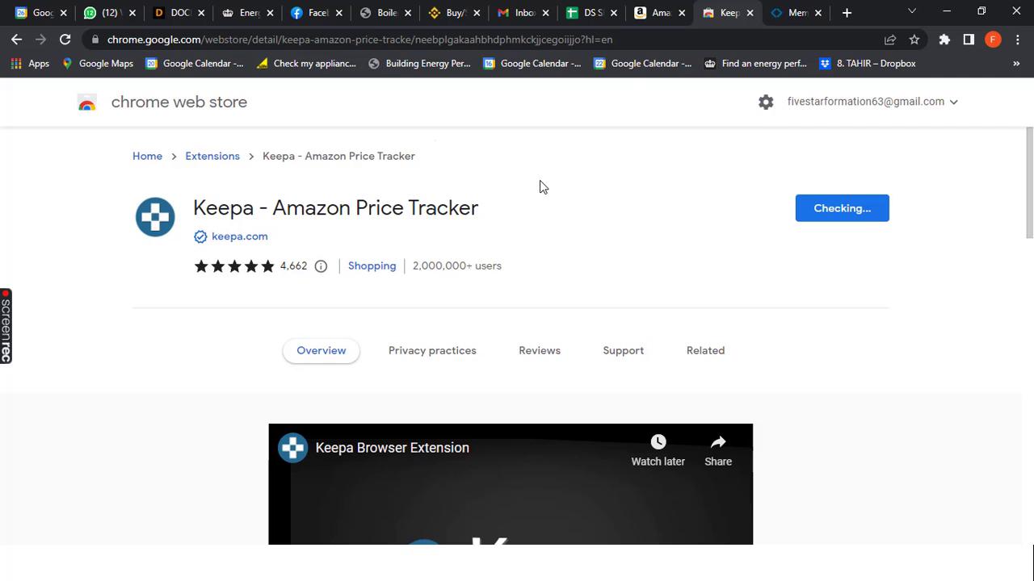
# Check on the Keepa store page whether the extension has finished installing, looking at the Amazon coffee results in between.
pyautogui.click(651, 17)
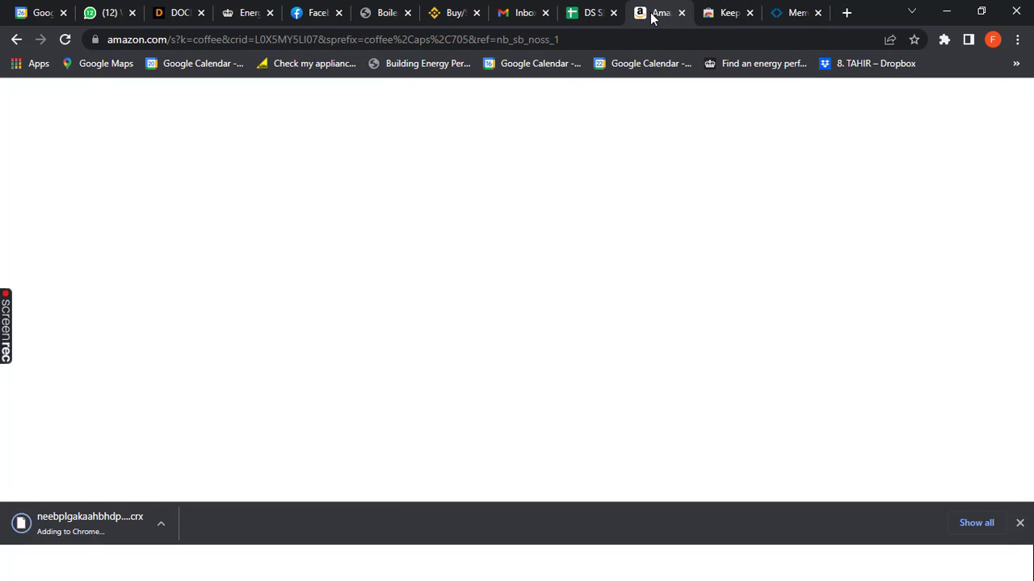
pyautogui.click(728, 12)
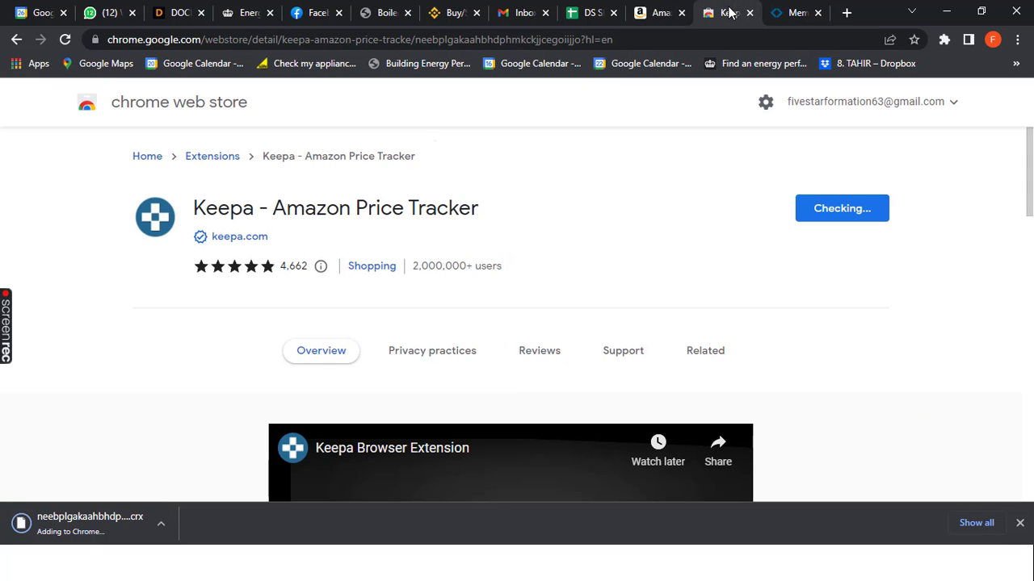
pyautogui.click(650, 12)
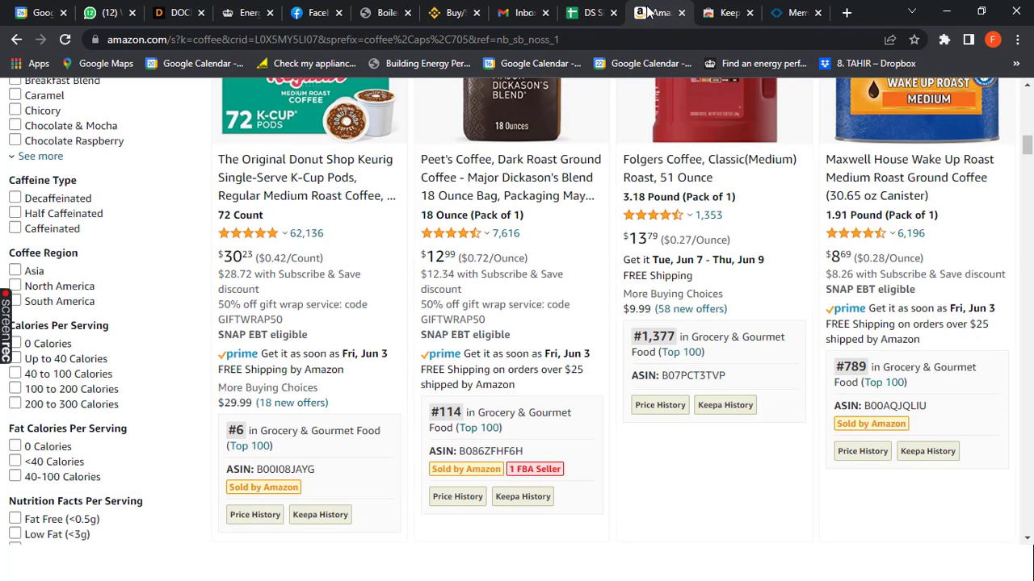
pyautogui.click(729, 12)
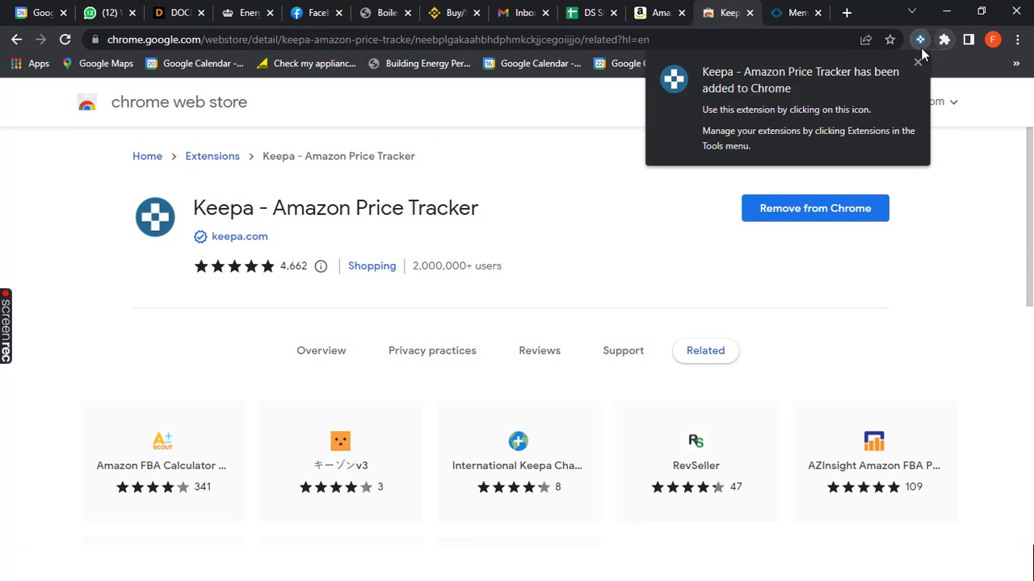
# Return to the Amazon coffee search results and reload them with the Keepa extension installed.
pyautogui.click(658, 12)
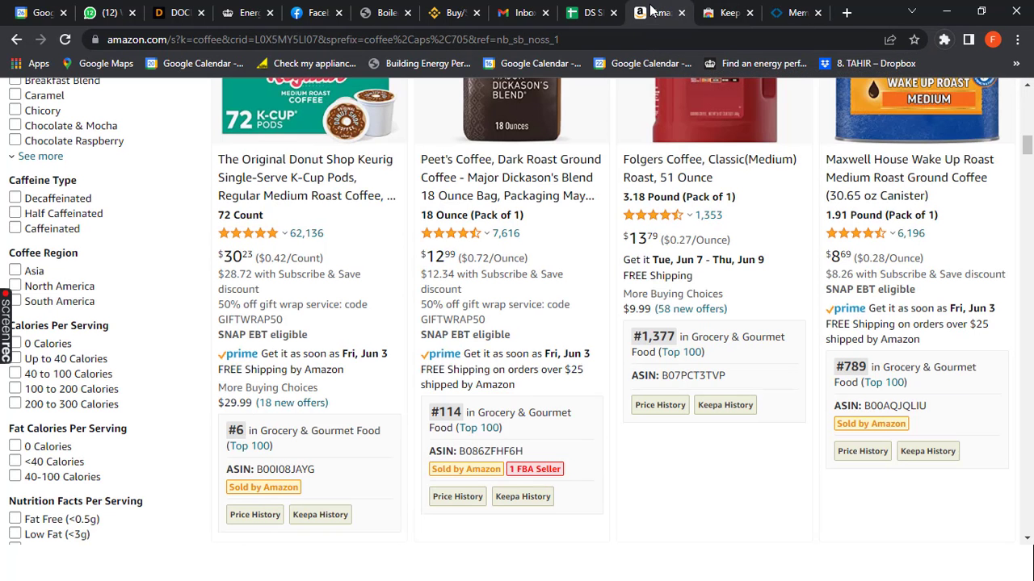
pyautogui.click(65, 39)
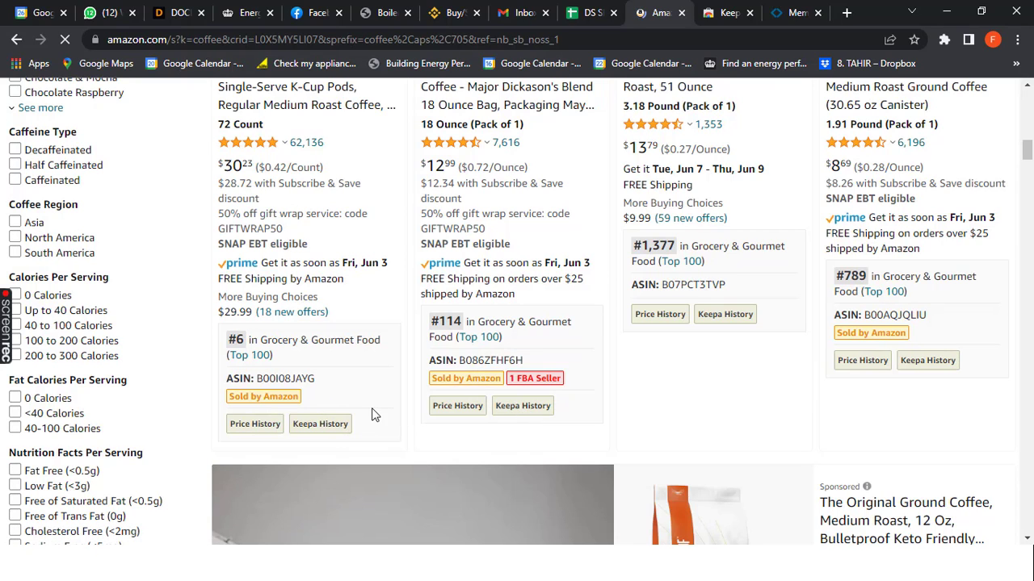
pyautogui.moveTo(504, 410)
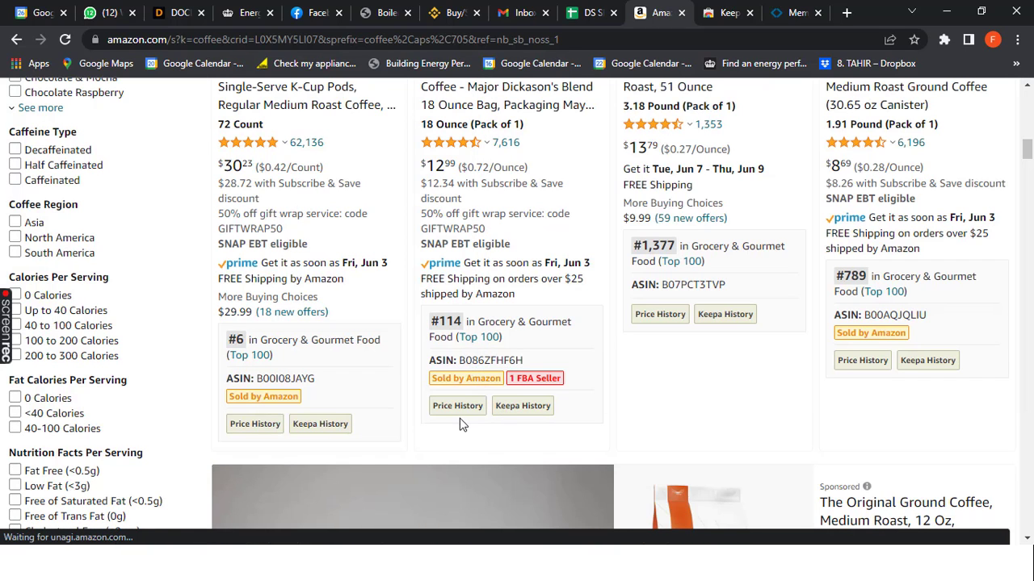
pyautogui.moveTo(460, 410)
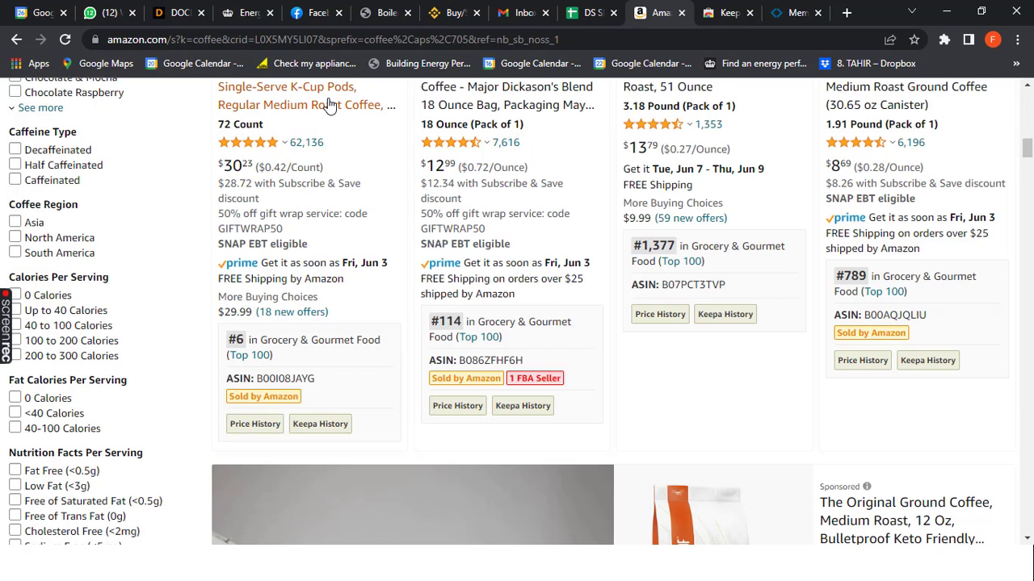
# Open the product page of The Original Donut Shop Keurig 72-count K-Cup pods and look through it down to the customer questions.
pyautogui.click(329, 105)
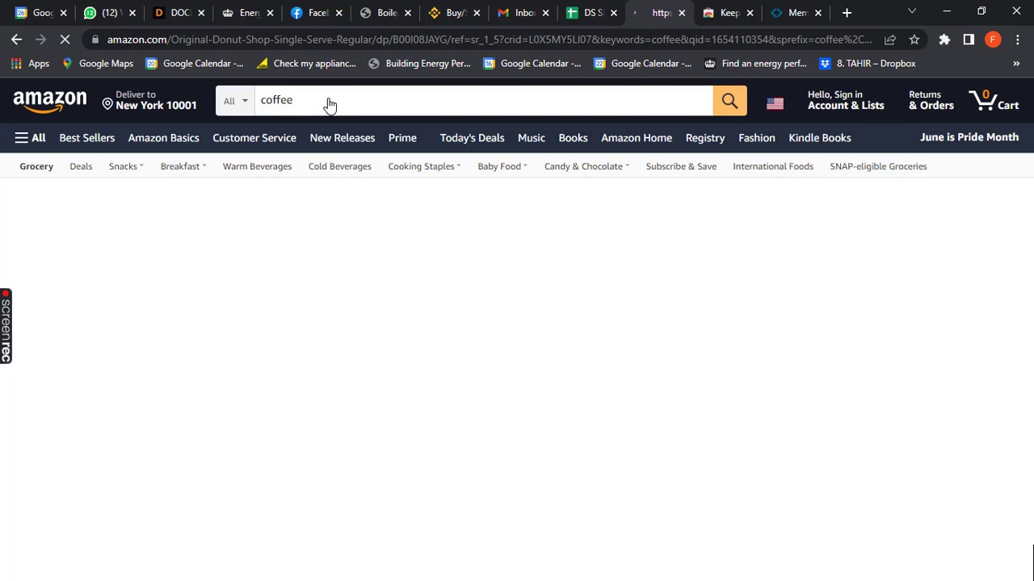
pyautogui.scroll(-1, 329, 105)
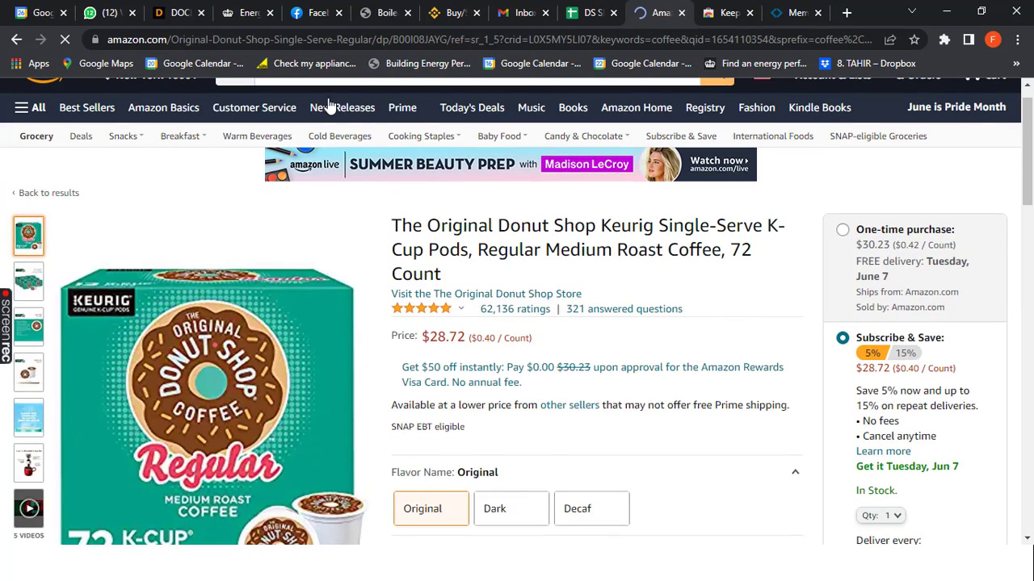
pyautogui.scroll(-9, 328, 105)
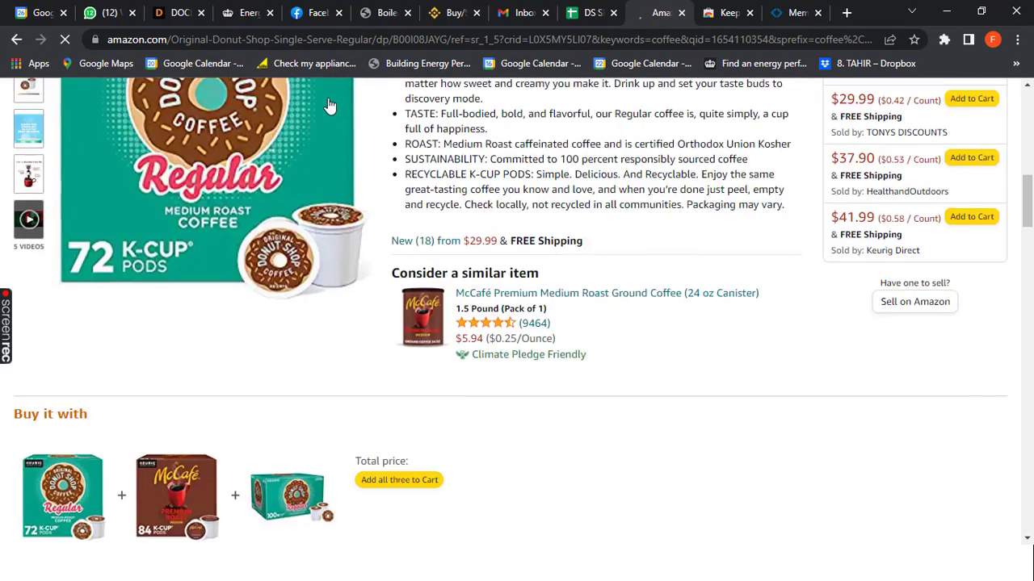
pyautogui.scroll(-10, 328, 104)
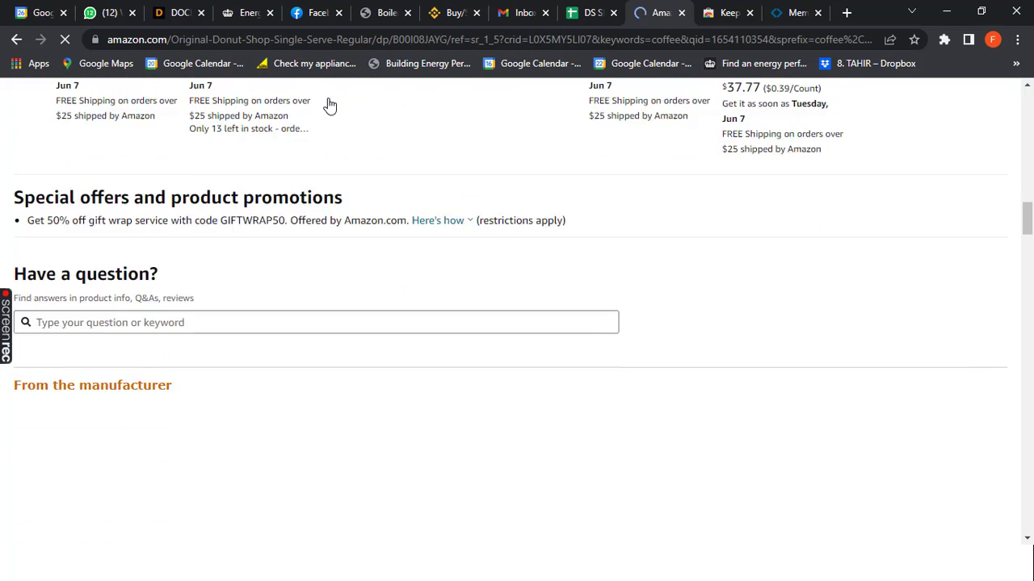
pyautogui.scroll(-5, 328, 105)
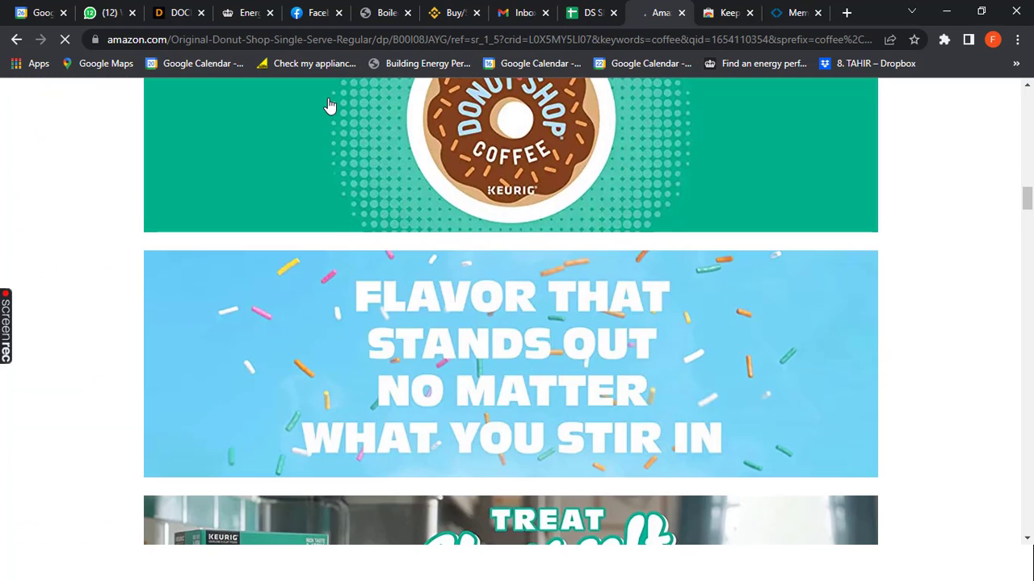
pyautogui.scroll(-2, 328, 105)
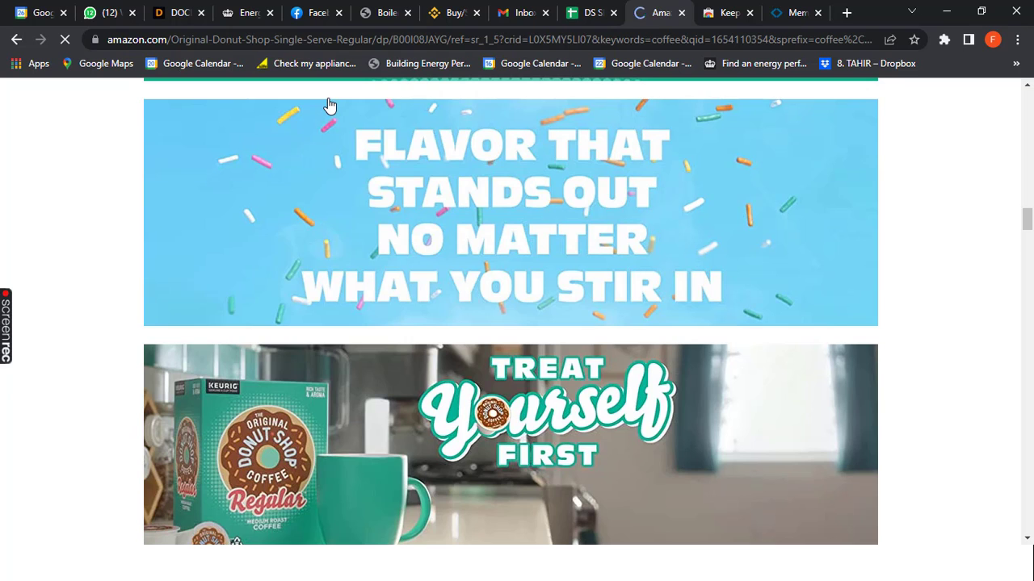
pyautogui.scroll(-1, 328, 105)
pyautogui.scroll(-2, 329, 105)
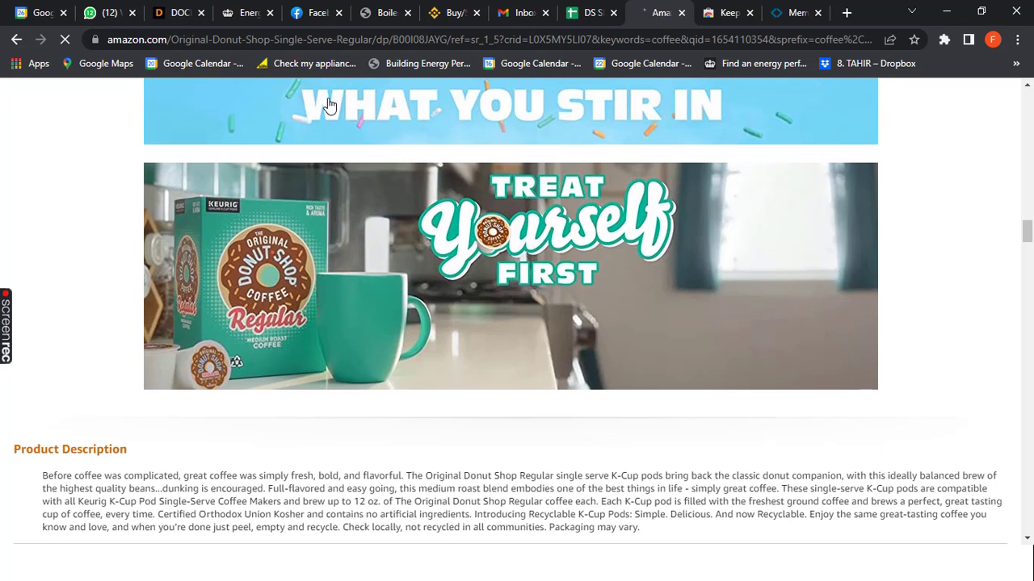
pyautogui.scroll(-10, 328, 105)
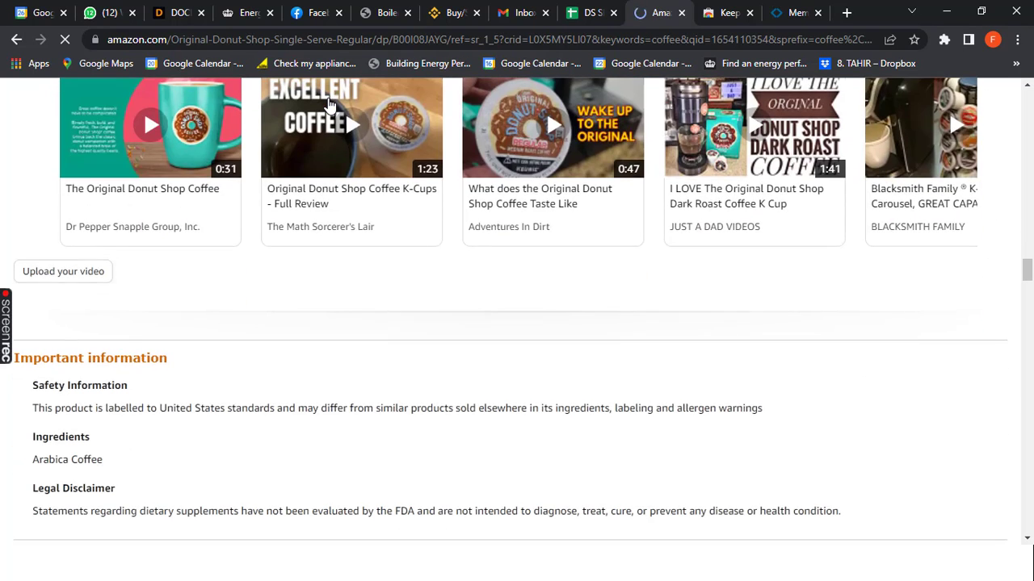
pyautogui.scroll(-6, 329, 105)
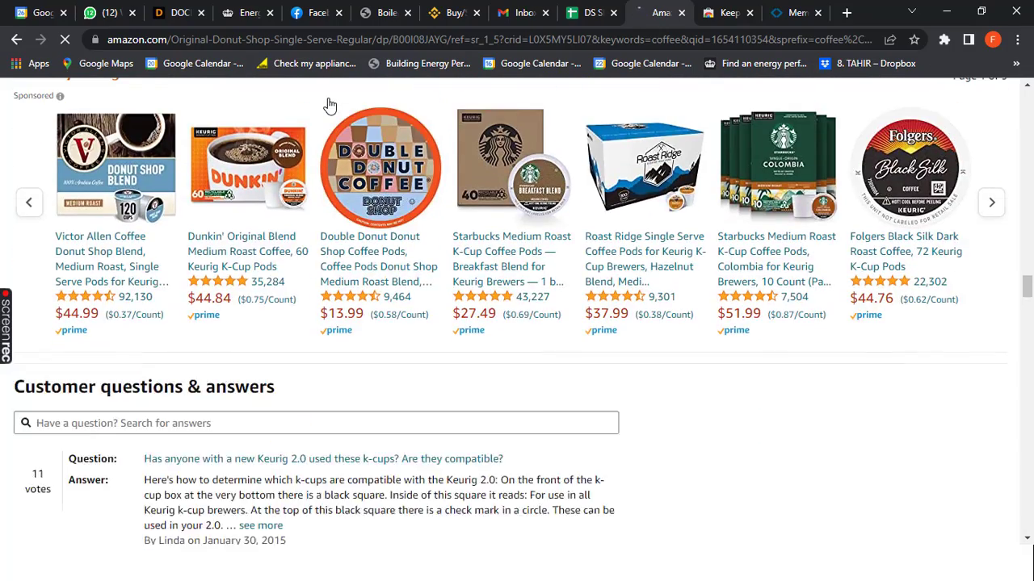
# Find the Keepa price history chart on the product page and examine its Amazon and New price series.
pyautogui.scroll(1, 330, 106)
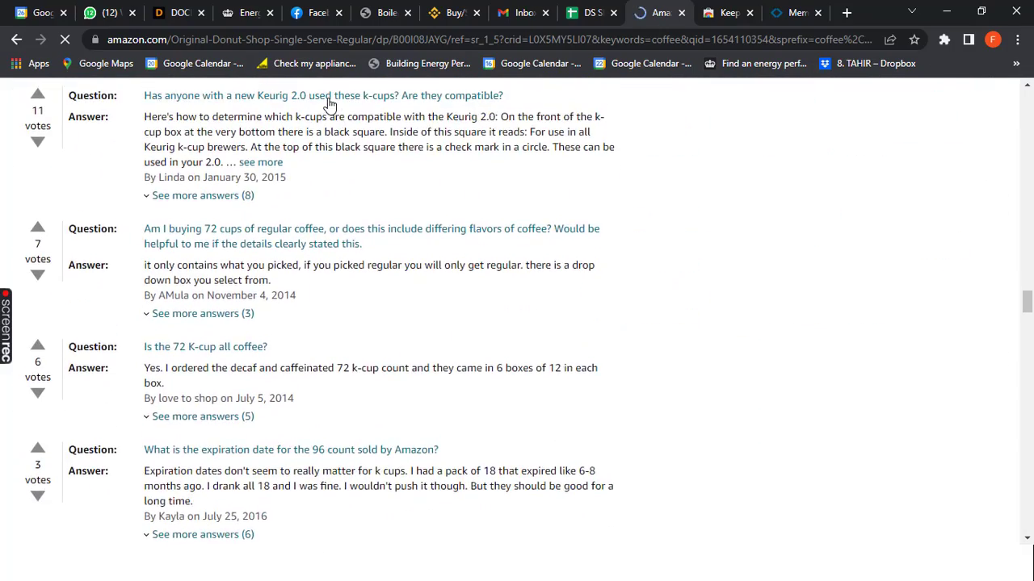
pyautogui.scroll(15, 329, 105)
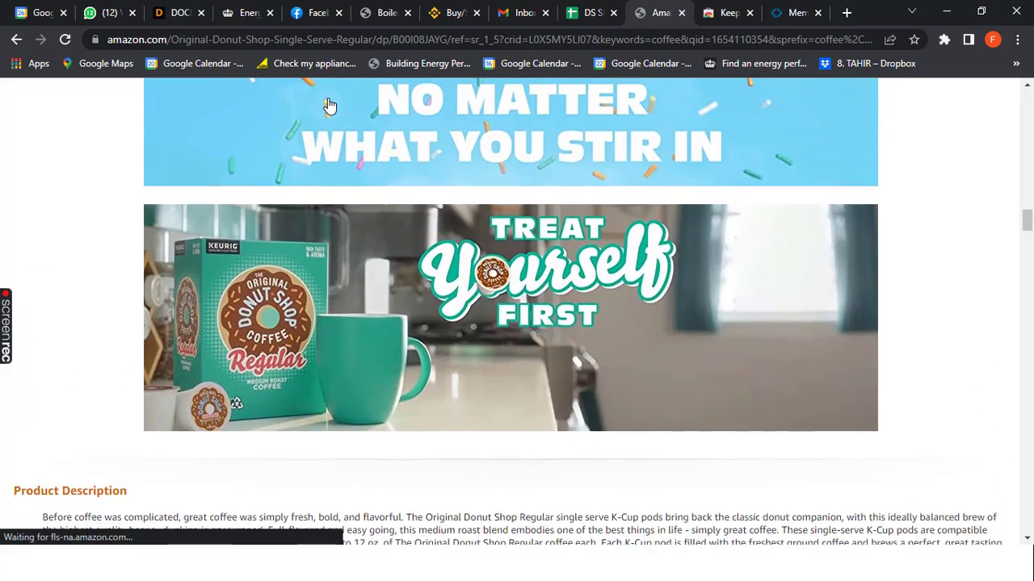
pyautogui.scroll(10, 328, 105)
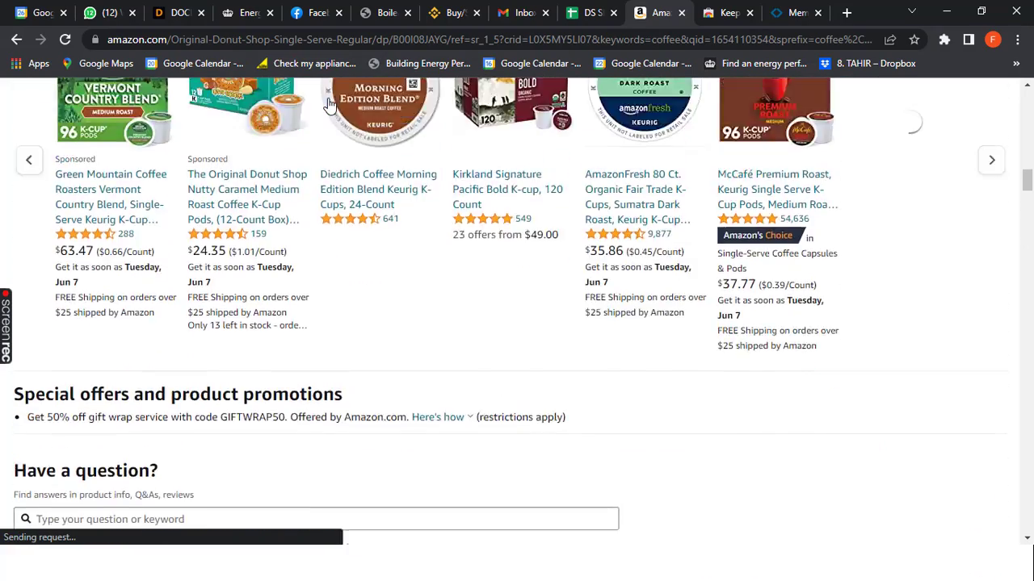
pyautogui.scroll(10, 329, 105)
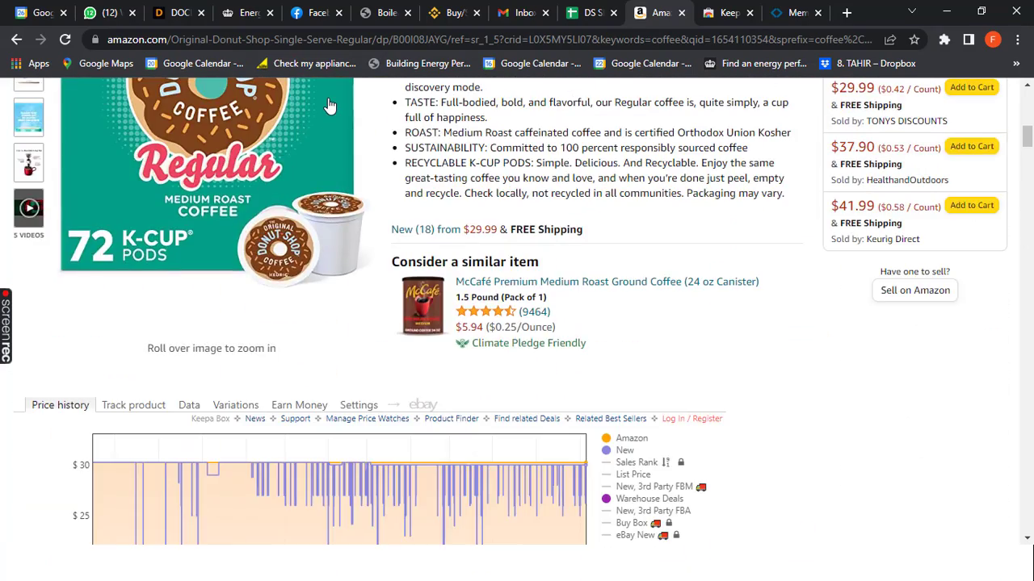
pyautogui.scroll(-3, 330, 105)
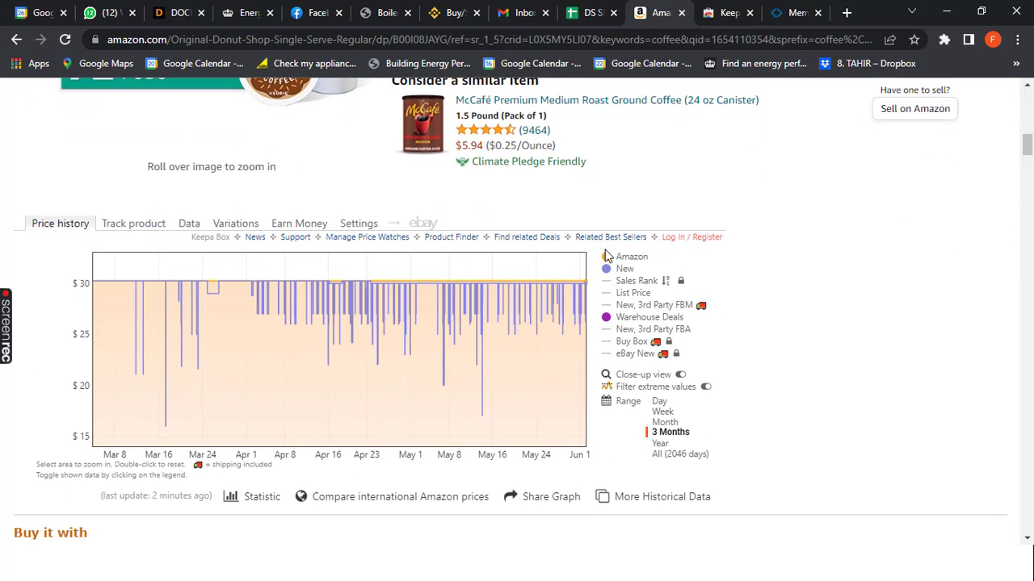
pyautogui.moveTo(605, 260)
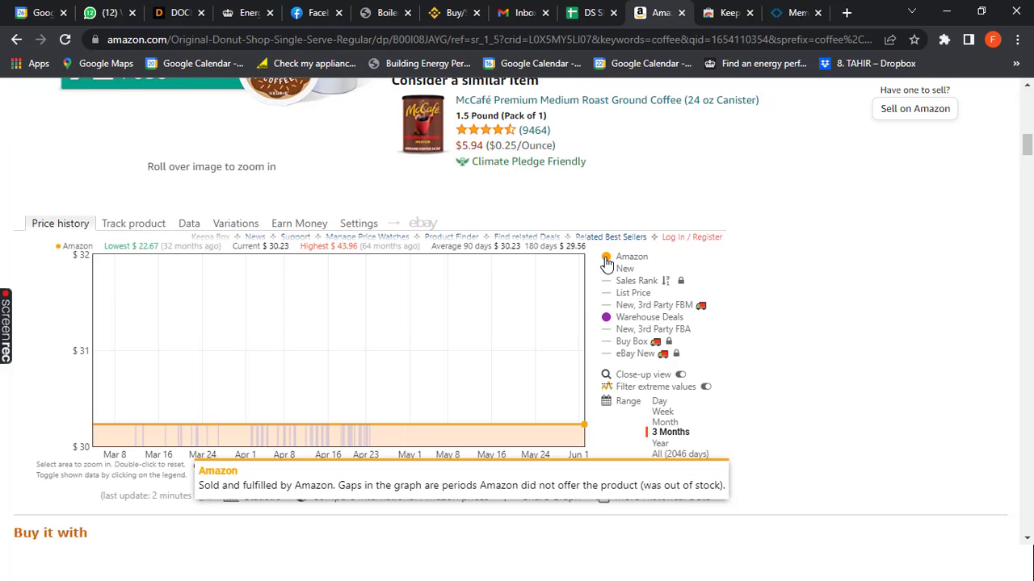
pyautogui.scroll(-1, 605, 262)
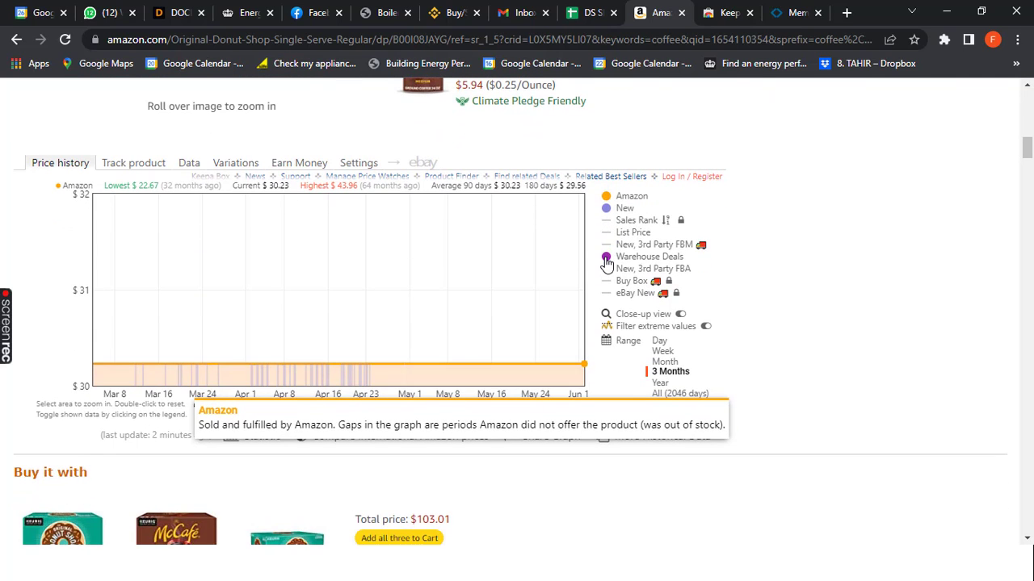
pyautogui.moveTo(611, 212)
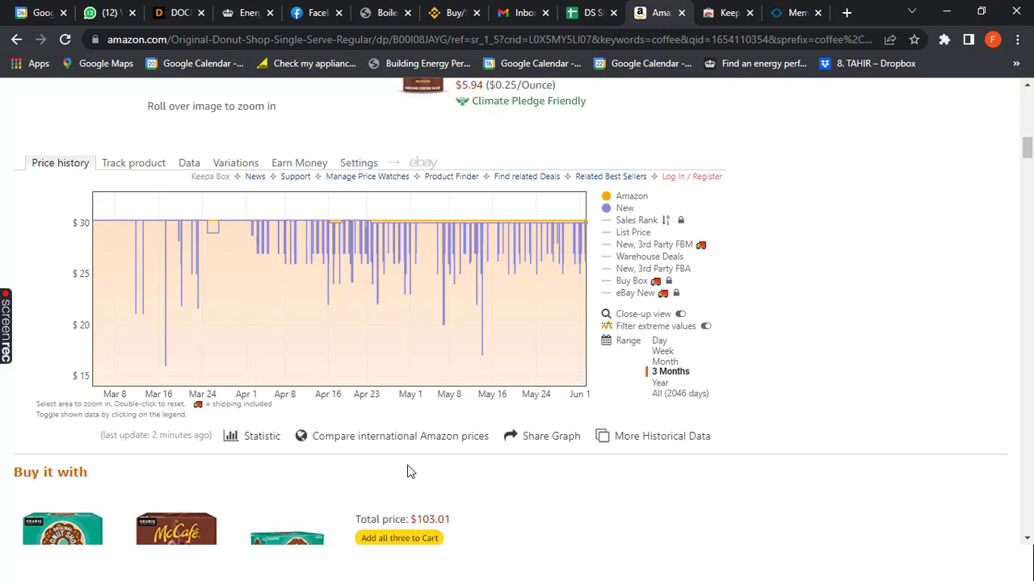
# Look over the coffee pods listing from its purchase options to the manufacturer section, returning to the Keepa price history chart.
pyautogui.scroll(5, 410, 472)
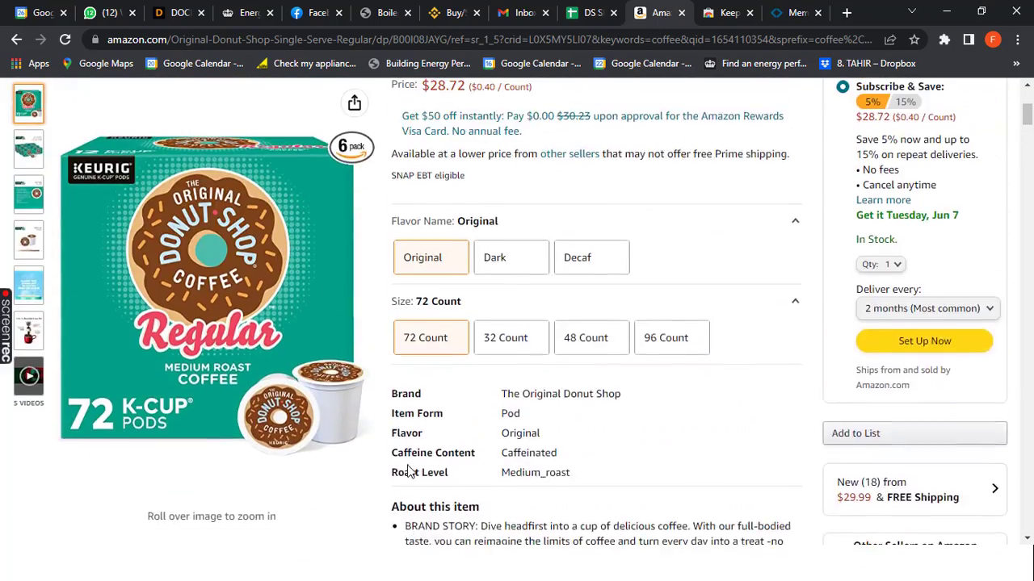
pyautogui.scroll(3, 409, 472)
pyautogui.scroll(-8, 409, 472)
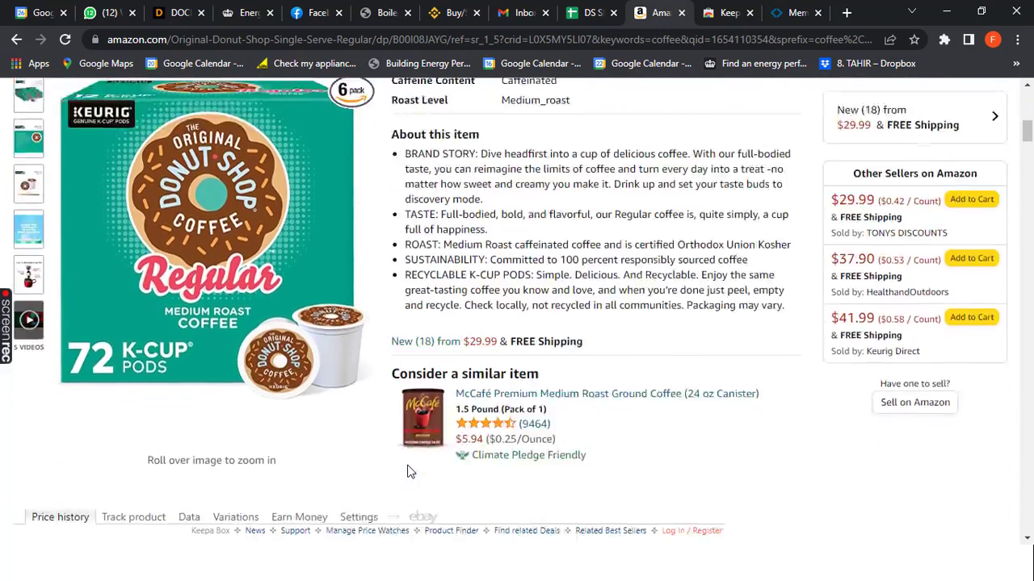
pyautogui.scroll(-10, 410, 472)
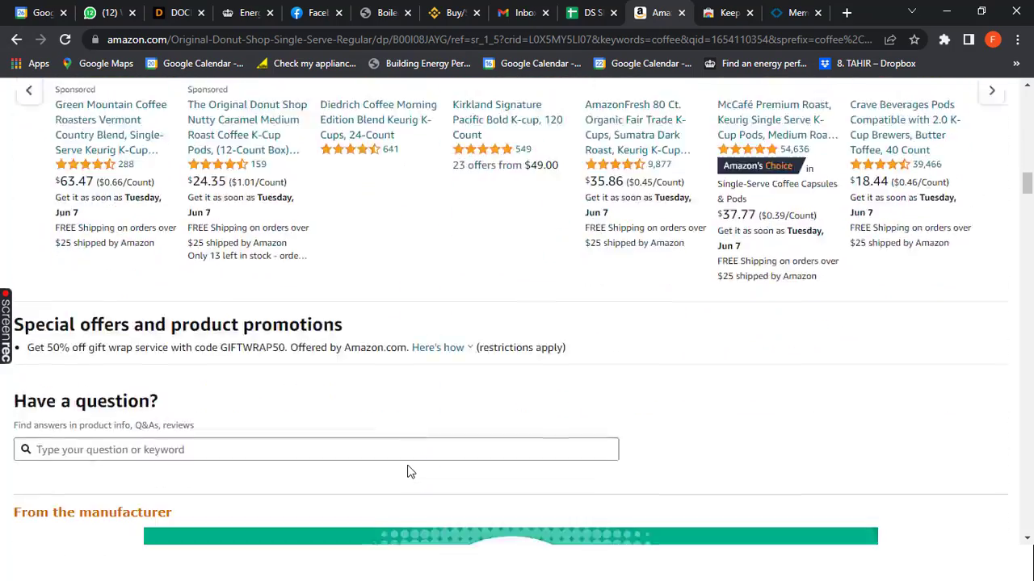
pyautogui.scroll(-4, 408, 471)
pyautogui.scroll(5, 408, 472)
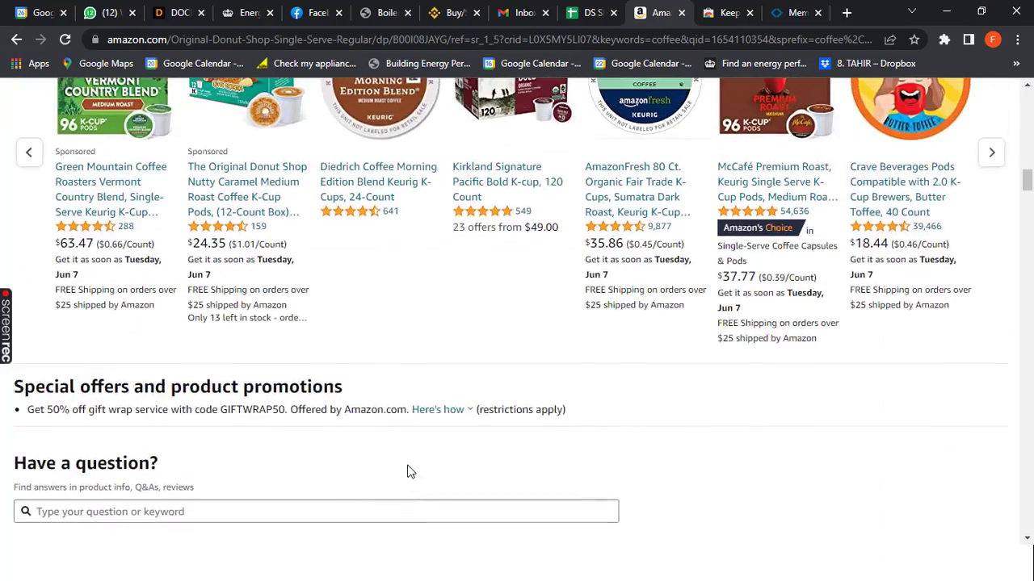
pyautogui.scroll(8, 407, 472)
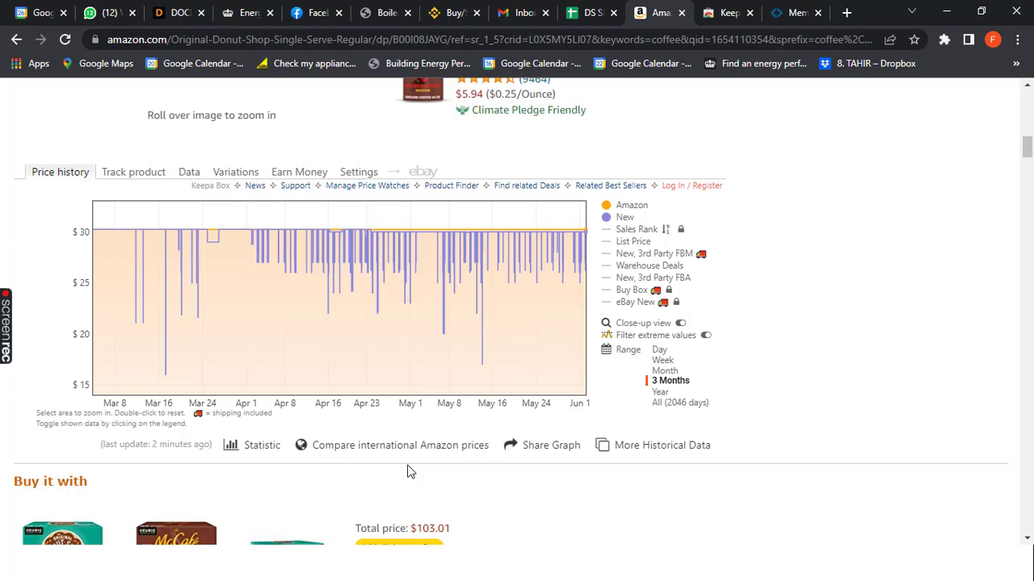
# Find the Best Sellers Rank in the Product details section of the coffee pods listing.
pyautogui.scroll(-3, 408, 471)
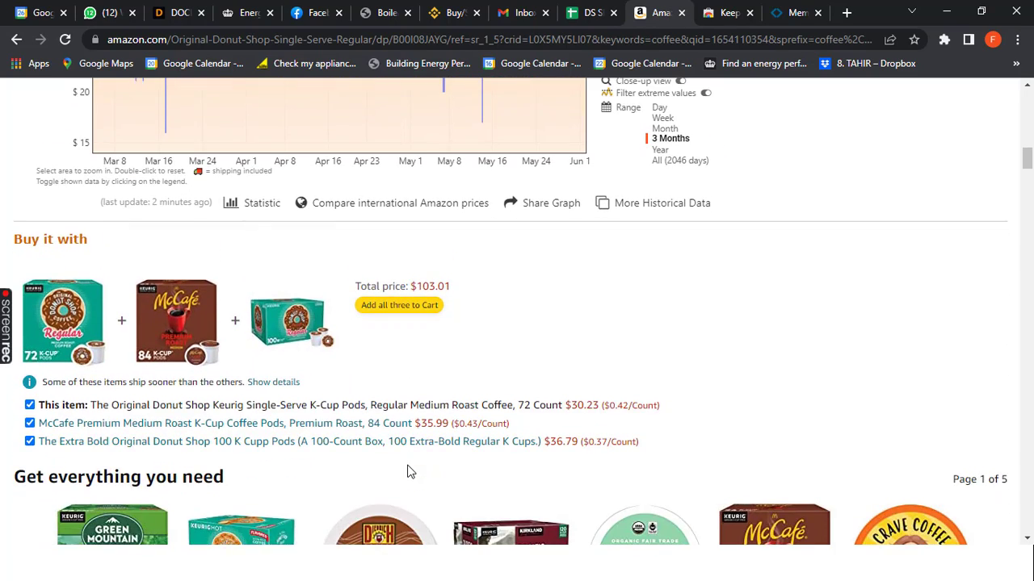
pyautogui.scroll(-10, 408, 471)
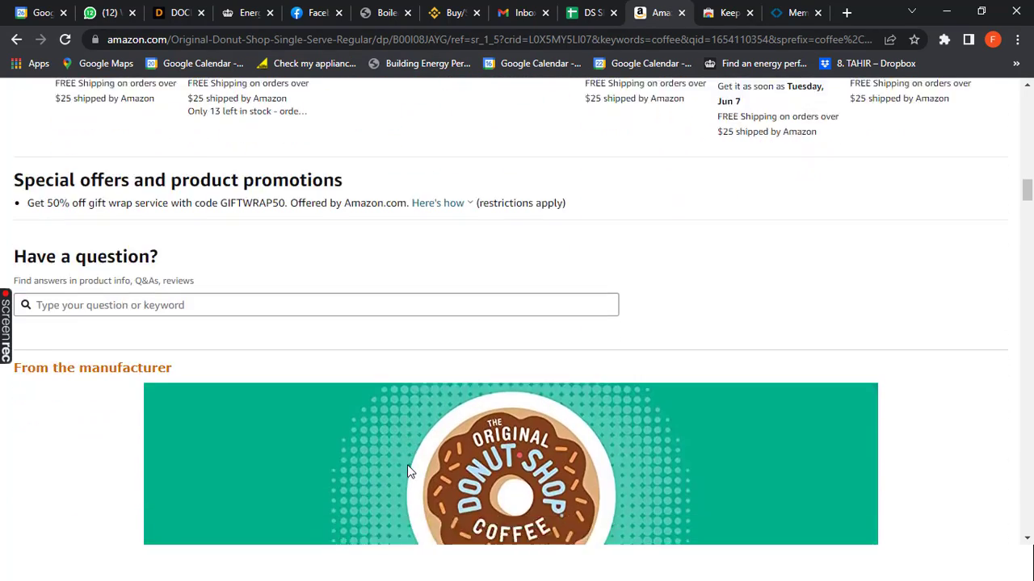
pyautogui.scroll(-8, 408, 471)
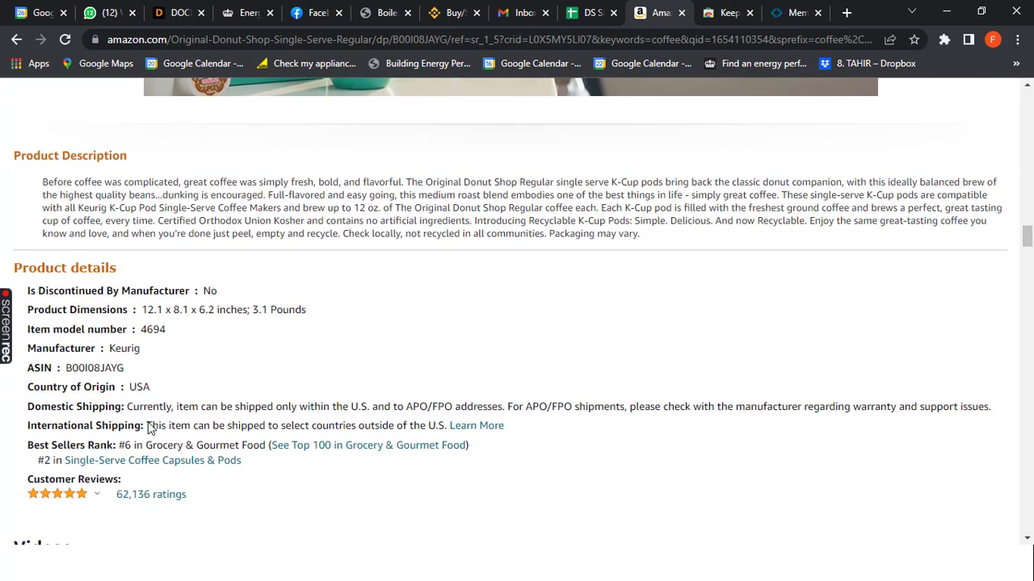
pyautogui.click(138, 444)
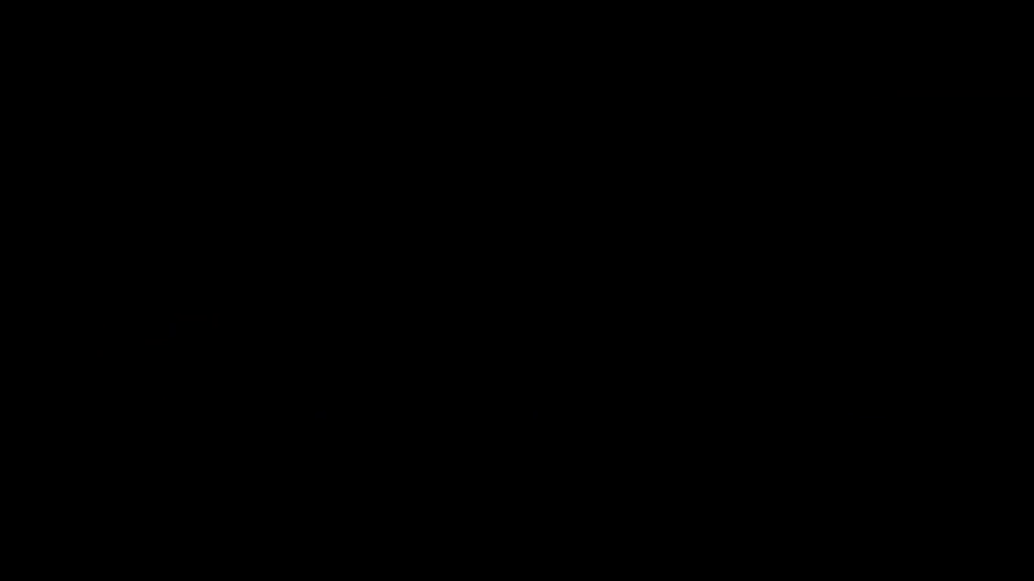